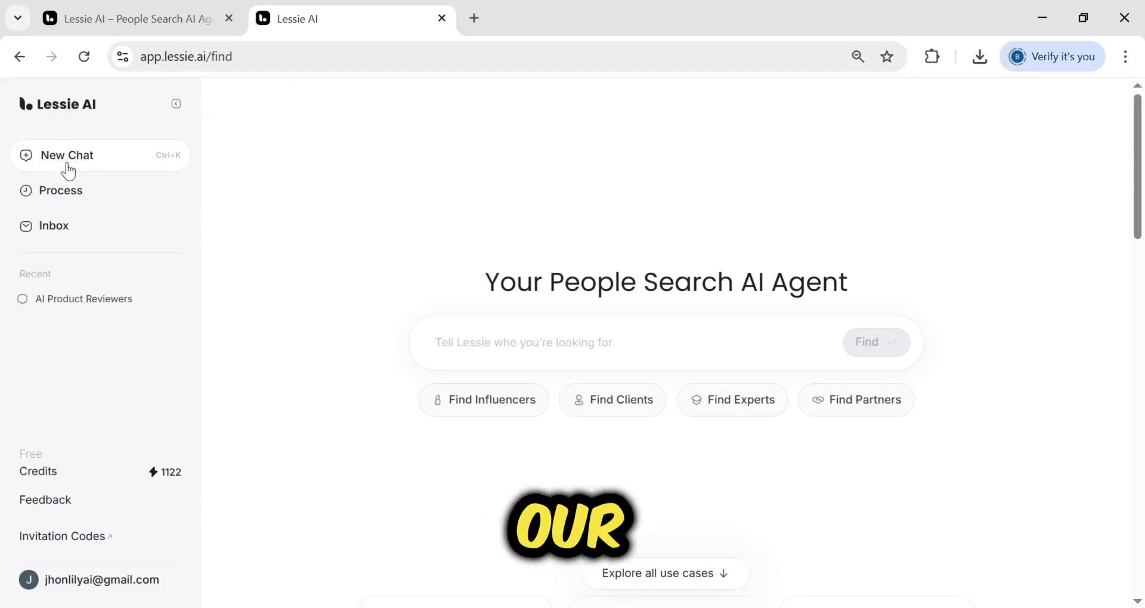
# Step: Check the past search list and the inbox, then return to the new-search start page
pyautogui.click(74, 199)
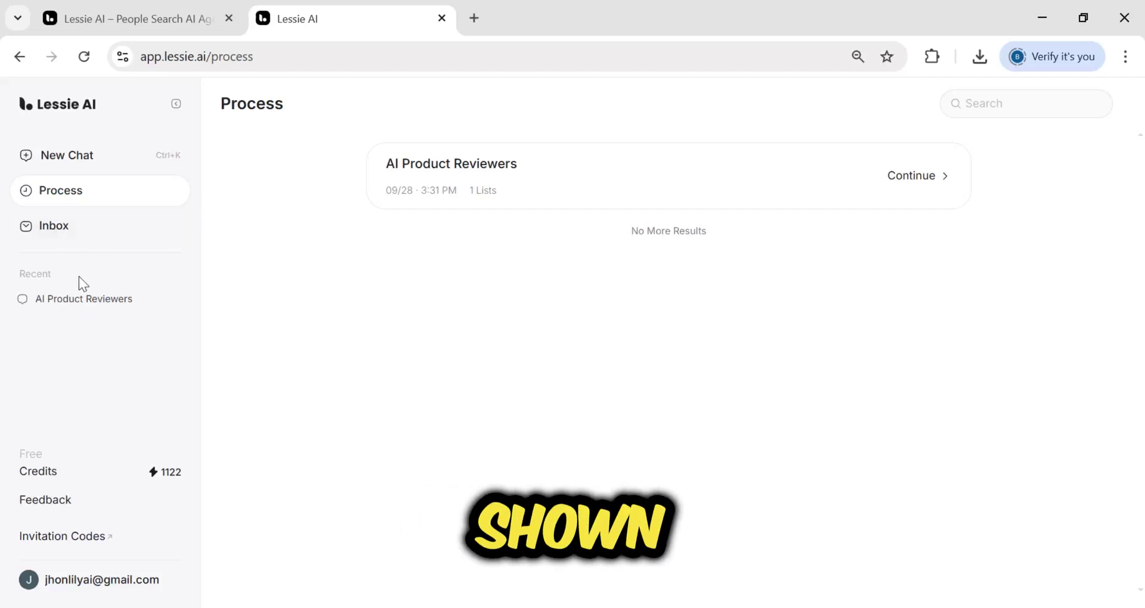
pyautogui.click(77, 241)
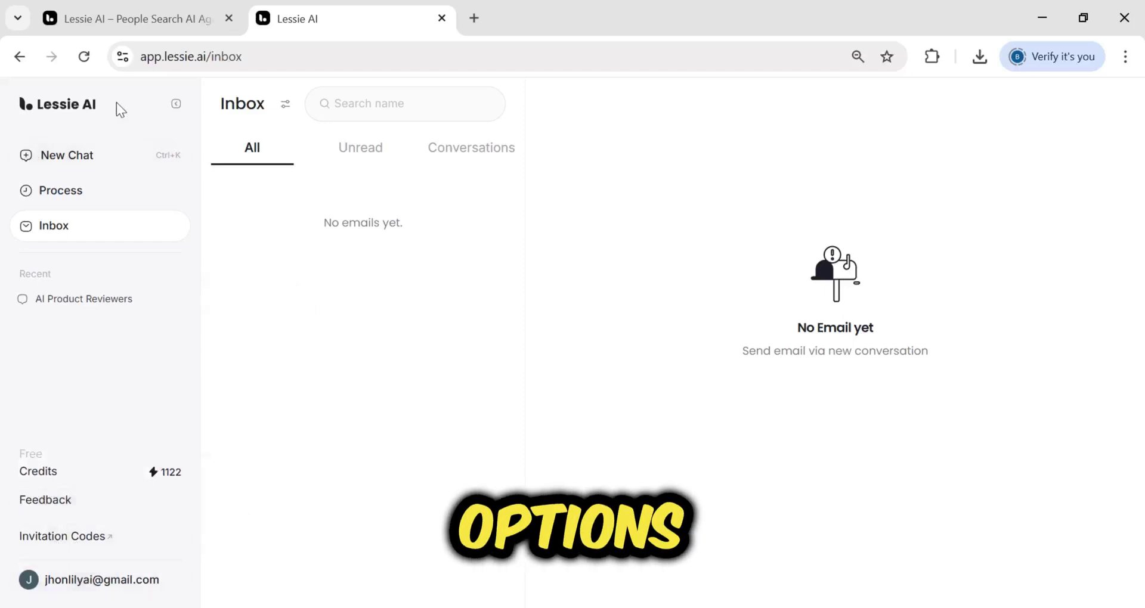
pyautogui.click(68, 153)
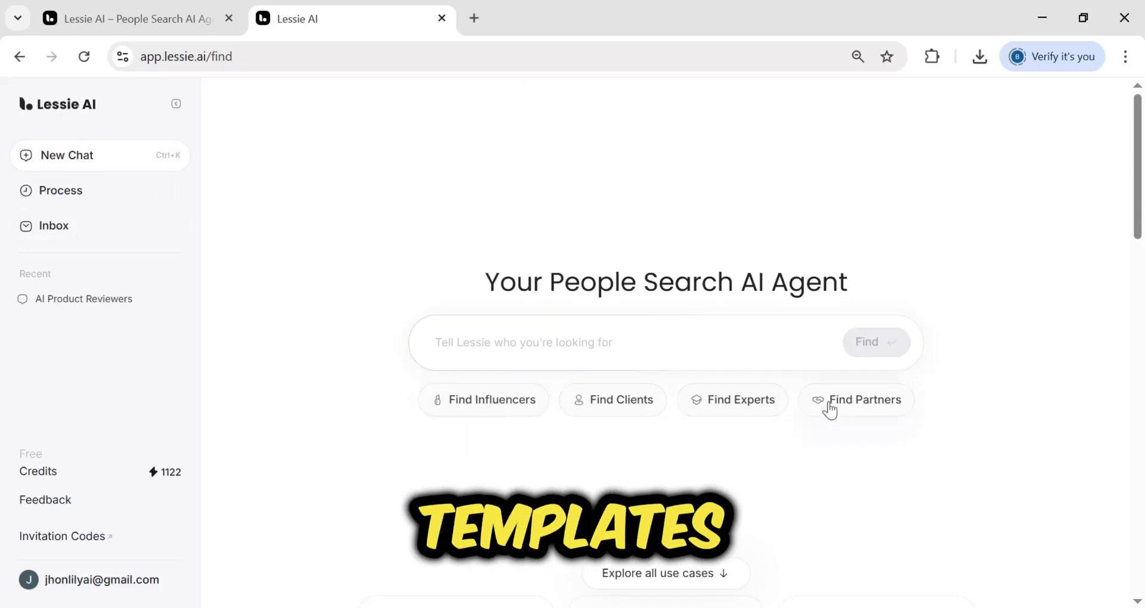
pyautogui.scroll(-3, 876, 411)
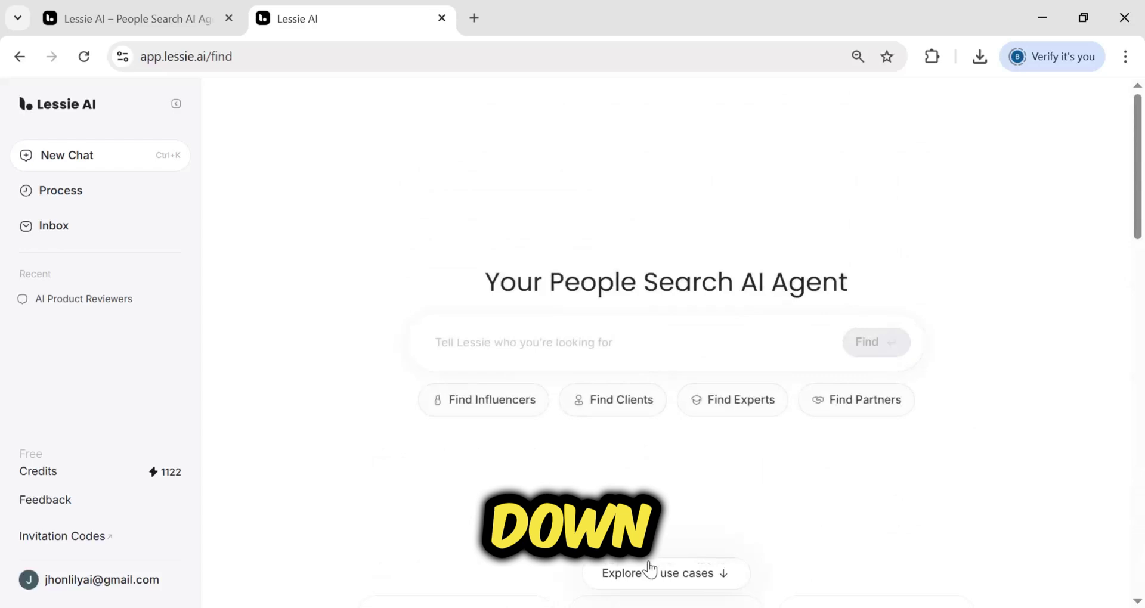
# Step: Browse the example searches, then enter the query for marketing managers at five fast-growing funded AI startups
pyautogui.click(650, 569)
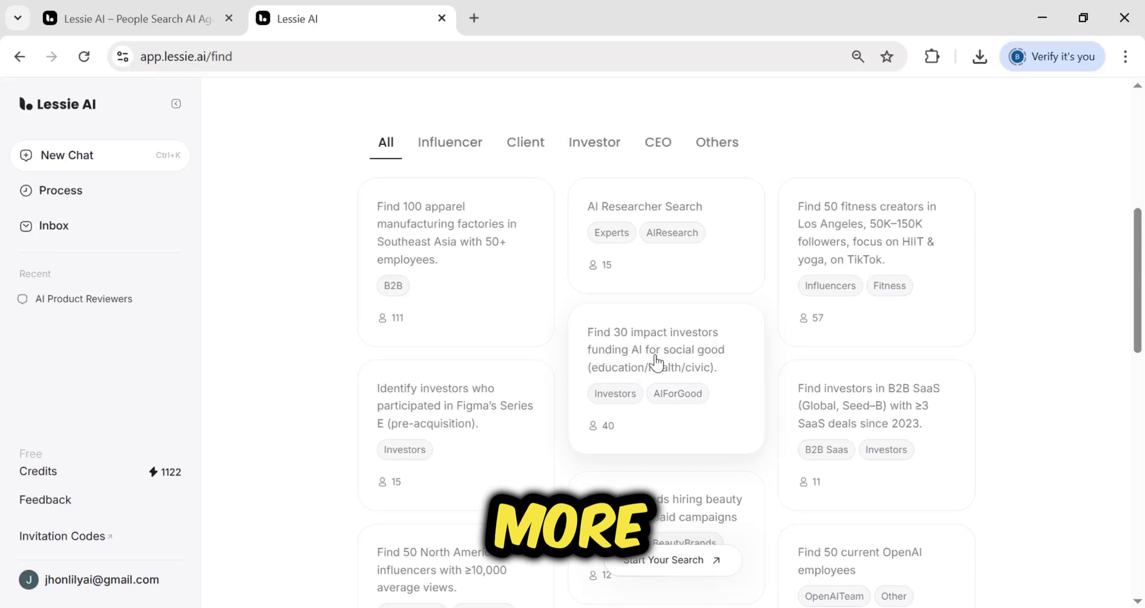
pyautogui.scroll(-5, 966, 424)
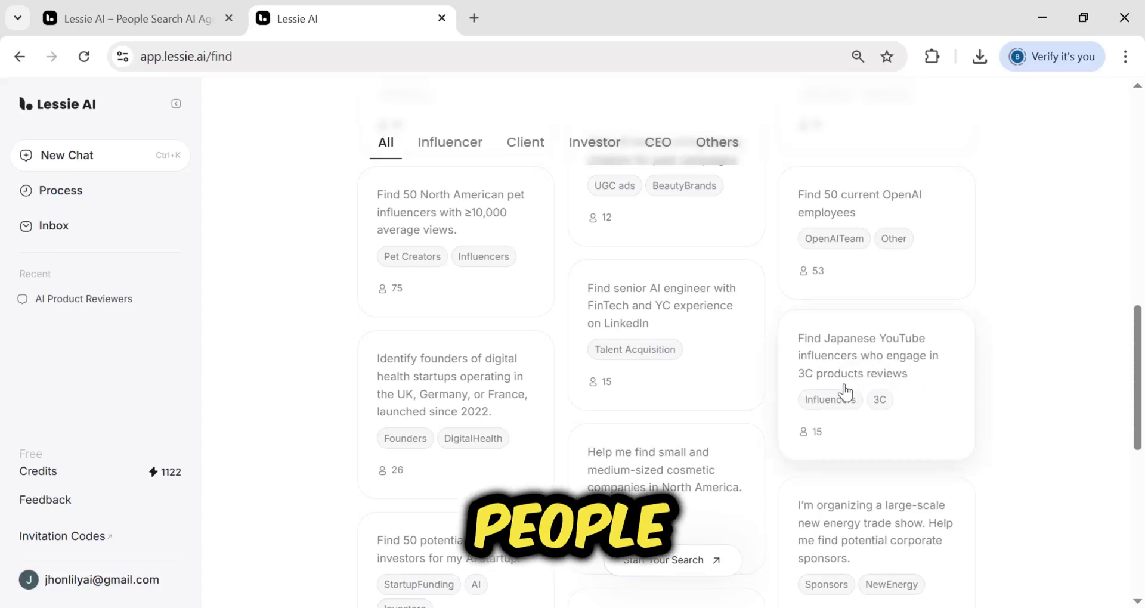
pyautogui.scroll(-3, 1000, 409)
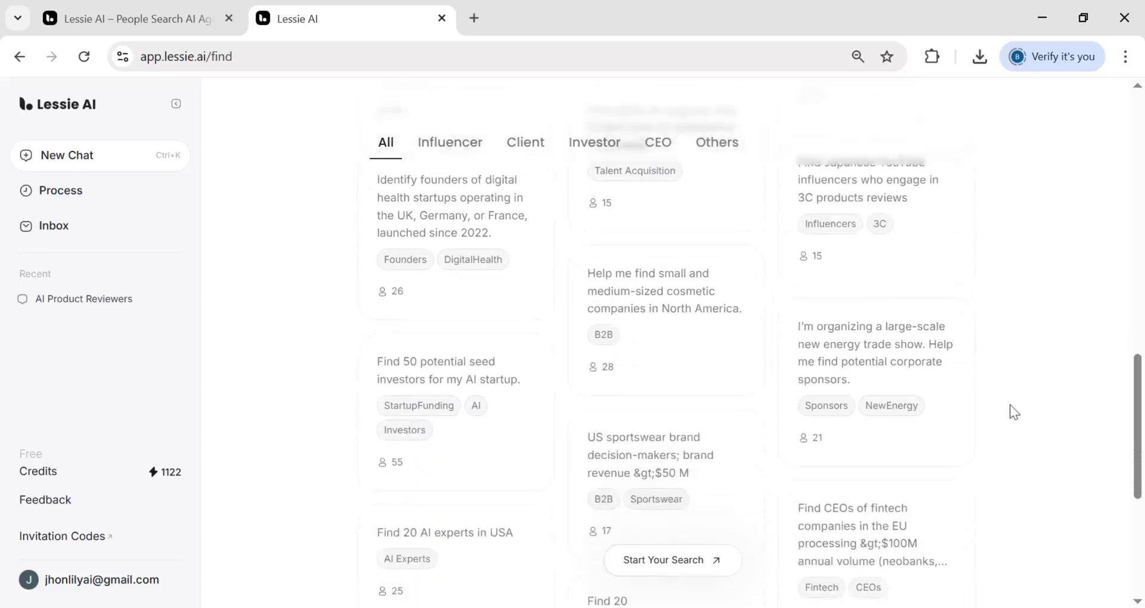
pyautogui.scroll(-1, 1012, 409)
pyautogui.scroll(-2, 1014, 411)
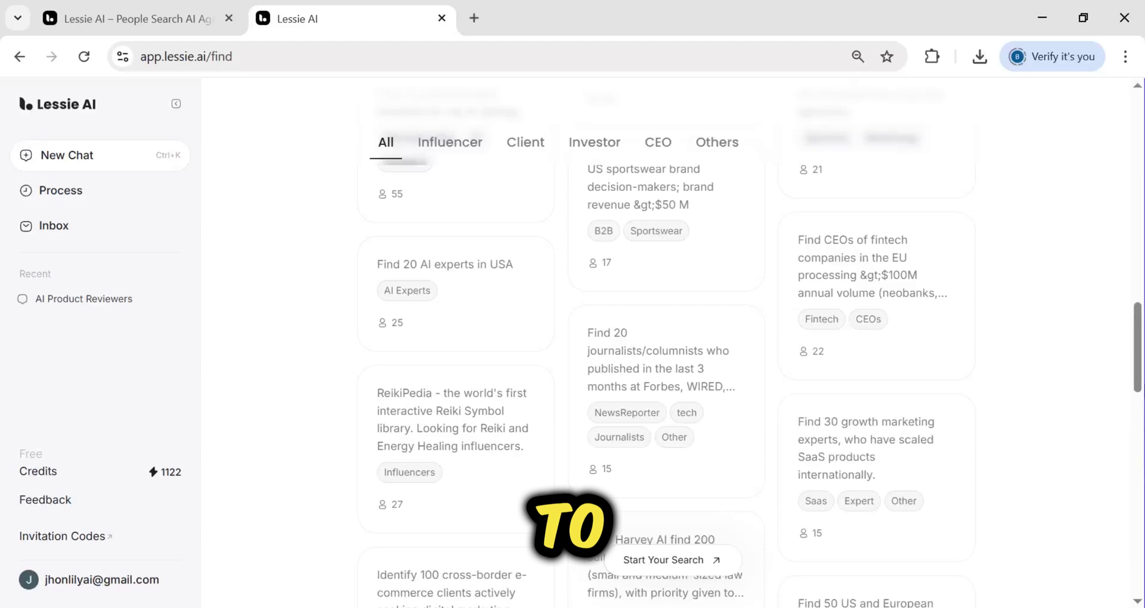
pyautogui.moveTo(1137, 342); pyautogui.dragTo(1140, 116)
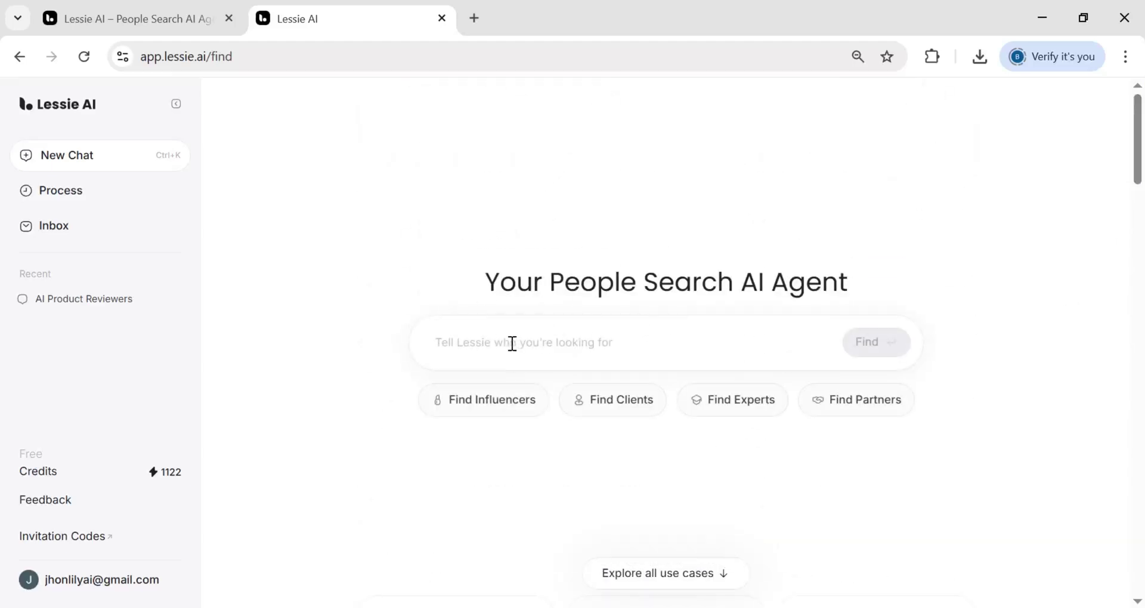
pyautogui.write('Find marketing managers at 5 fast-growing AI startups who recently received funding, to pitch my video editing services.')
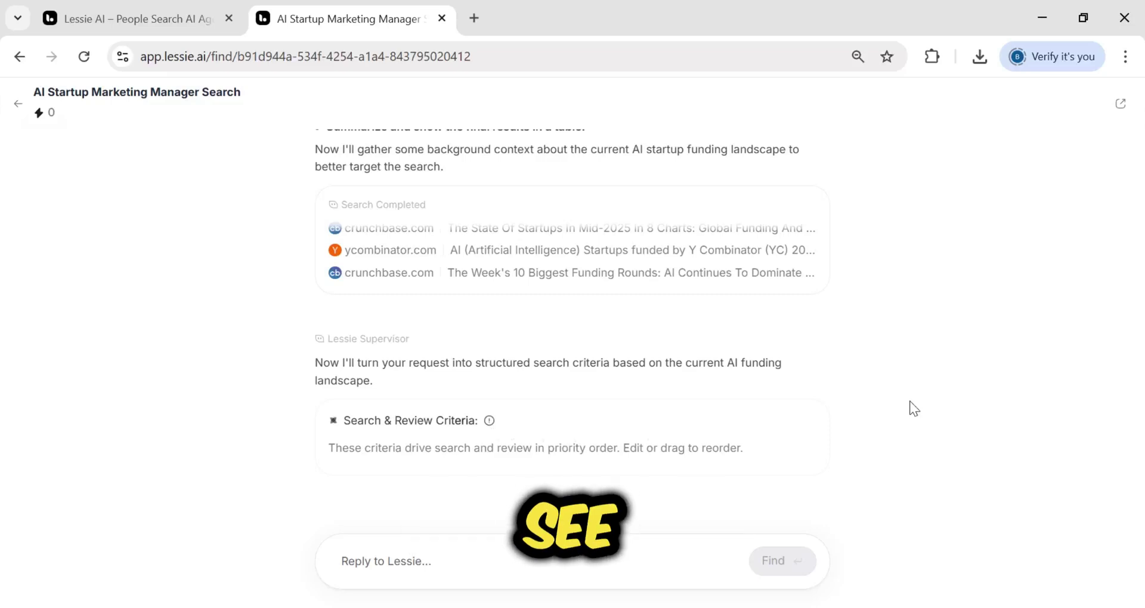
# Step: Review the four drafted criteria: role, AI startup experience, 2024-2025 funding and growth
pyautogui.scroll(2, 910, 400)
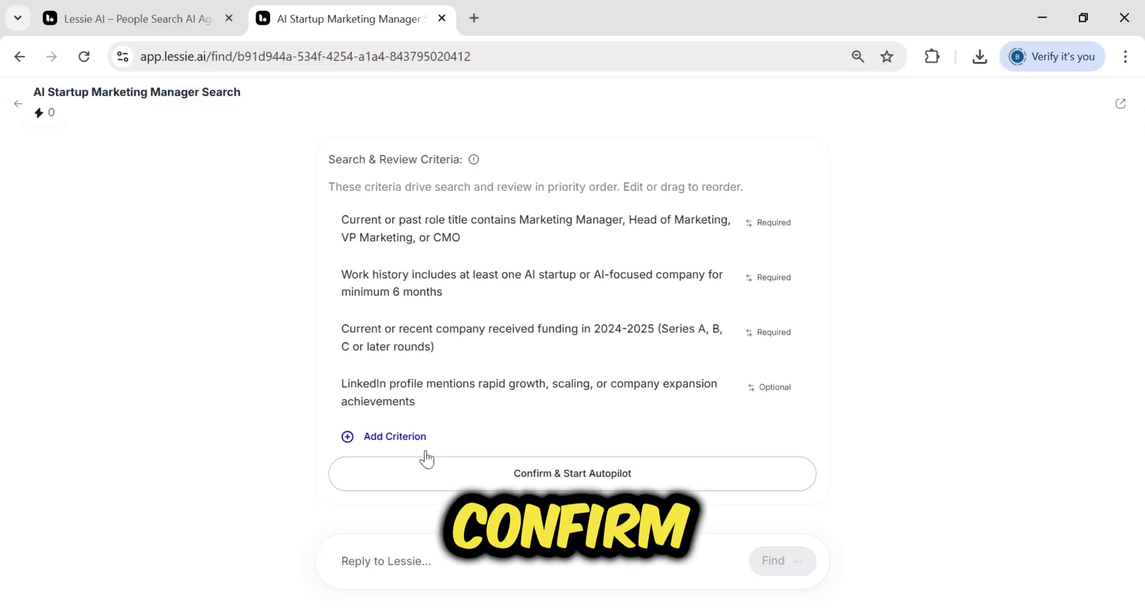
# Step: Confirm the criteria and start Autopilot, narrowing 188 contacts to 9 marketing leaders
pyautogui.click(551, 475)
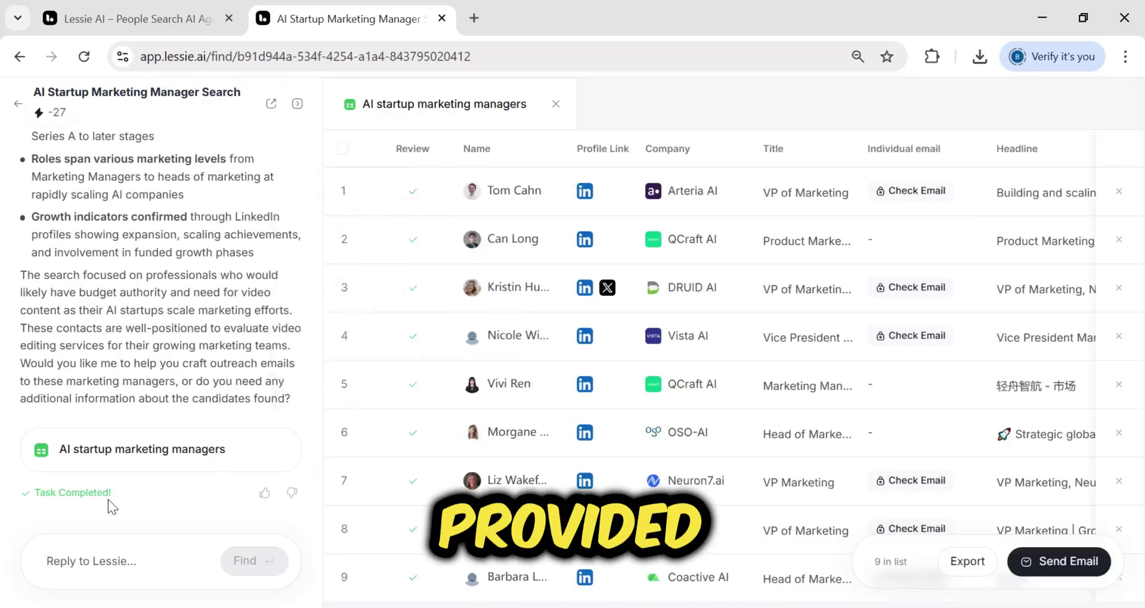
# Step: Scroll the summary, unlock the Arteria AI marketing VP's work email for three credits, and select it
pyautogui.moveTo(110, 494); pyautogui.dragTo(93, 495)
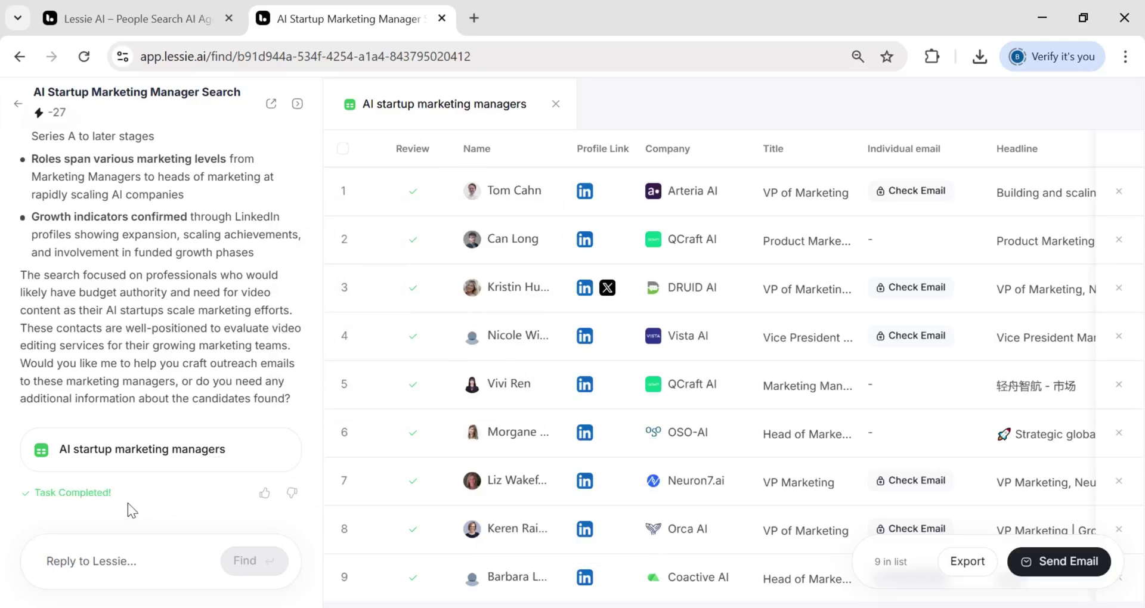
pyautogui.scroll(10, 228, 465)
pyautogui.scroll(-5, 113, 297)
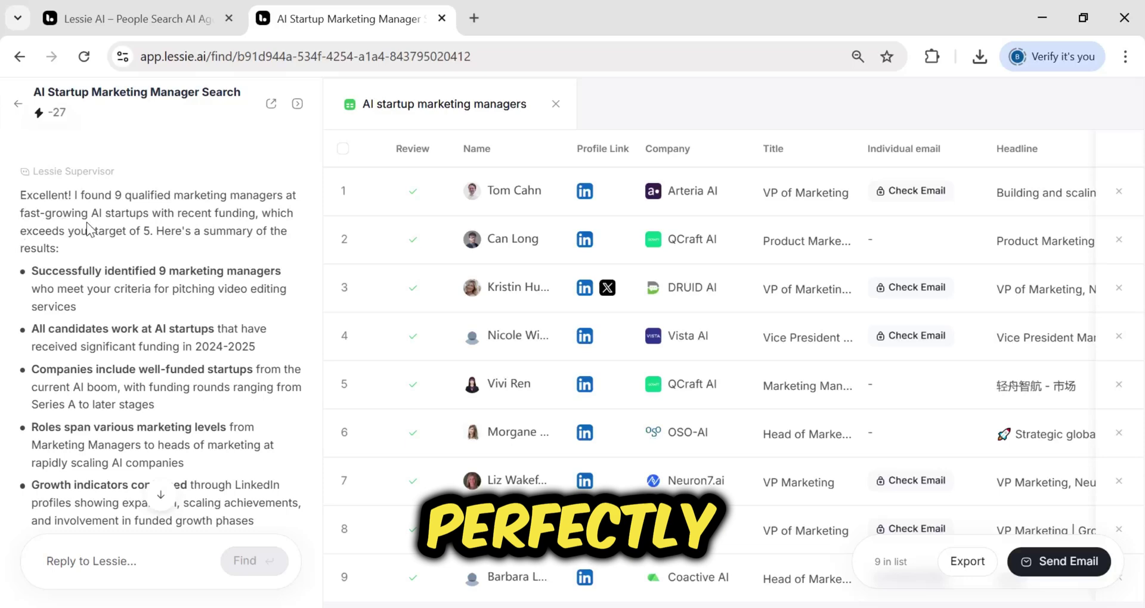
pyautogui.scroll(-3, 94, 370)
pyautogui.scroll(-2, 94, 370)
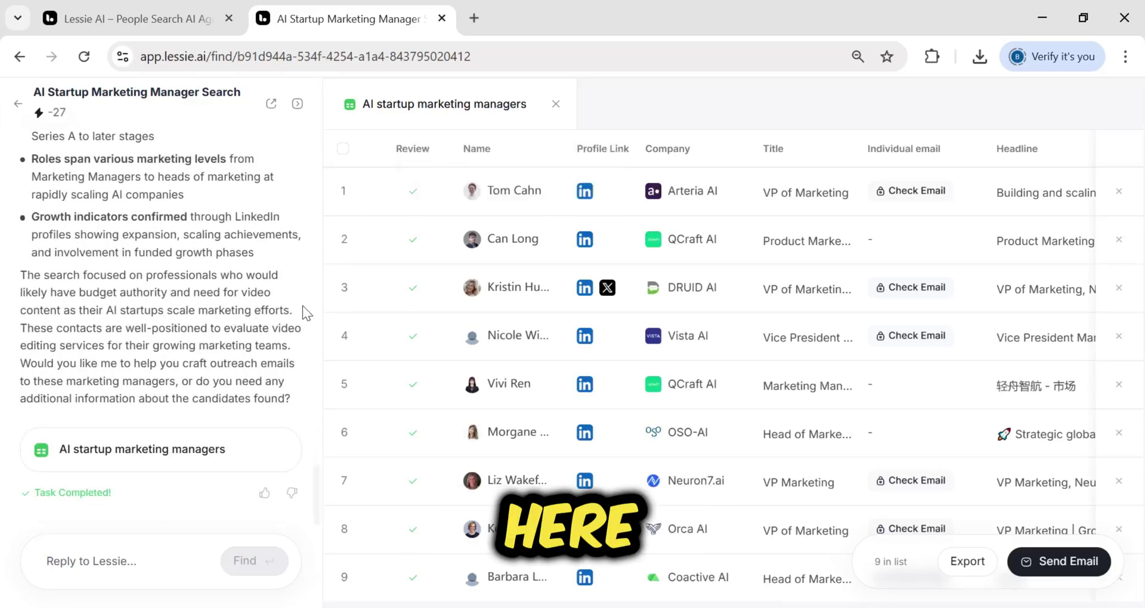
pyautogui.moveTo(467, 221)
pyautogui.mouseDown()
pyautogui.moveTo(674, 202)
pyautogui.moveTo(793, 205)
pyautogui.mouseUp()
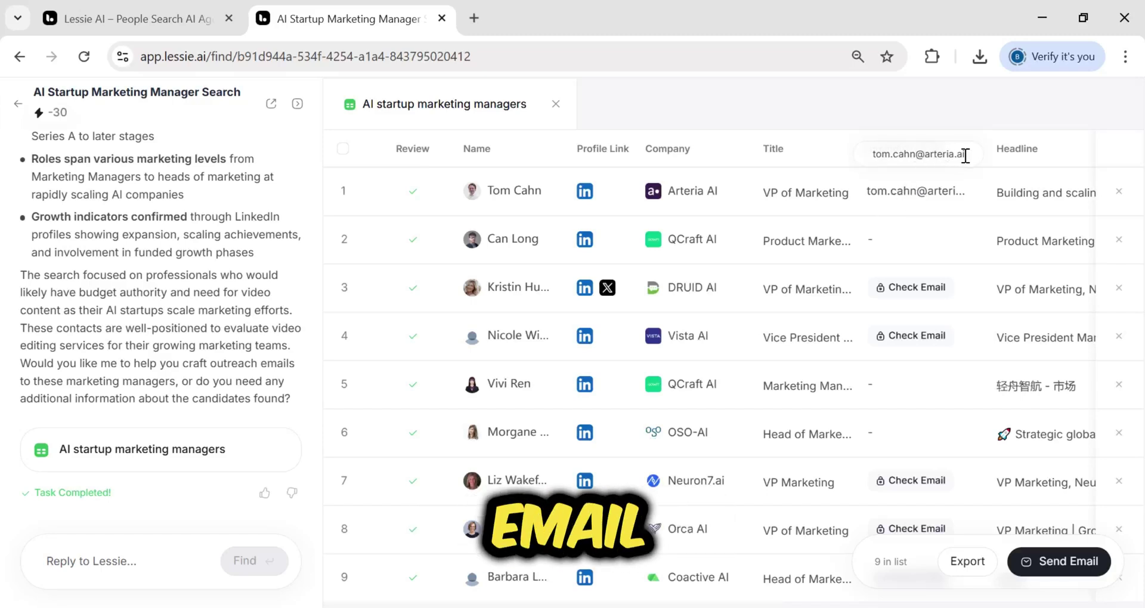
pyautogui.moveTo(965, 155); pyautogui.dragTo(880, 154)
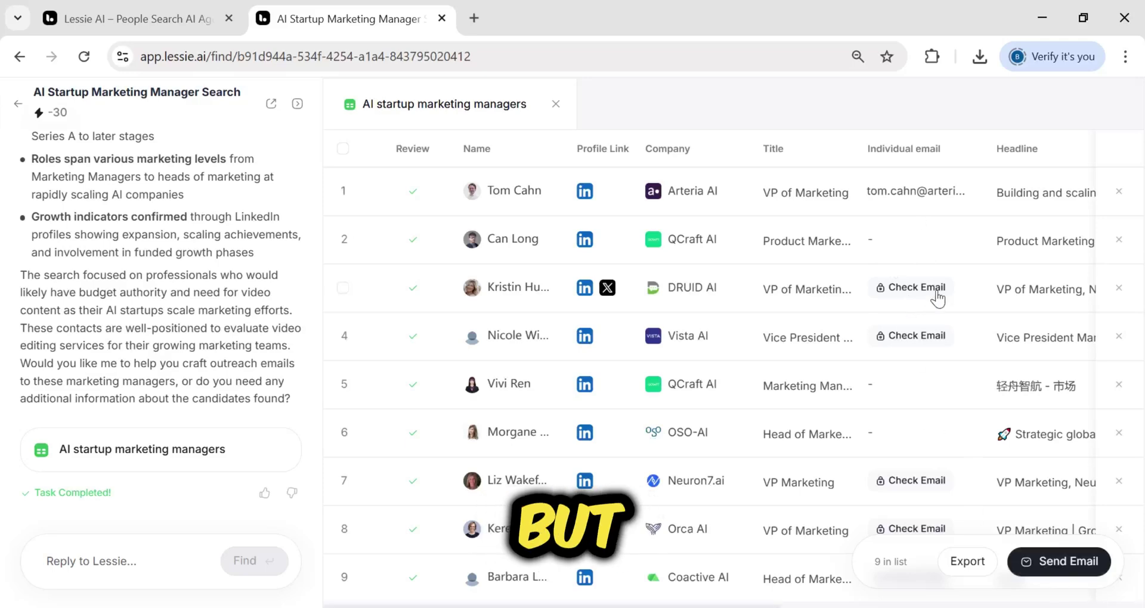
# Step: Start an email to the six selected candidates, unlocking their hidden addresses
pyautogui.click(1054, 563)
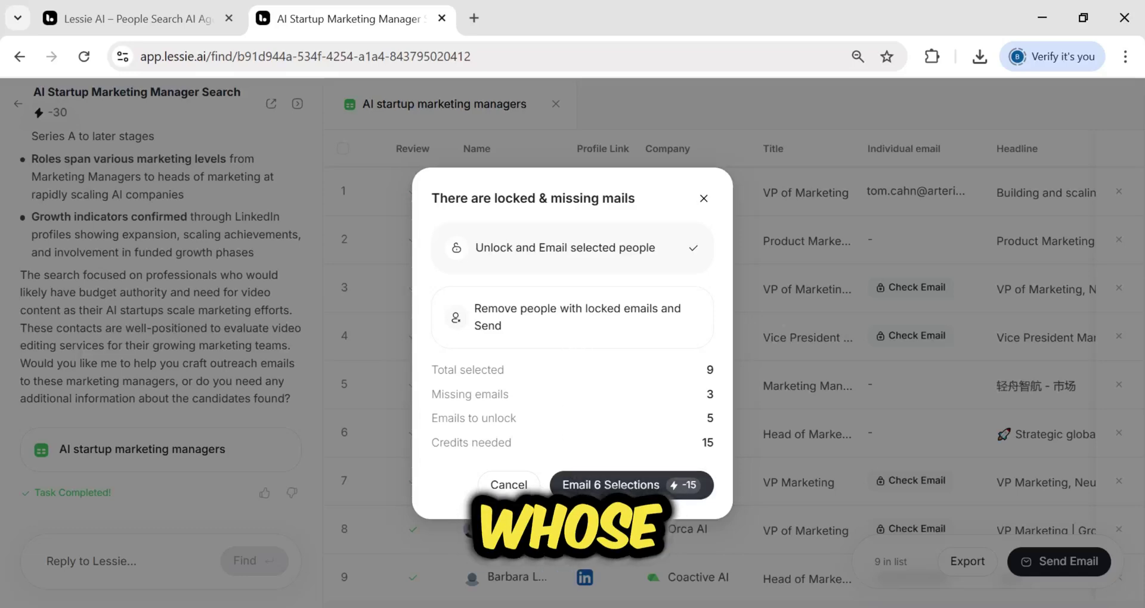
pyautogui.click(613, 491)
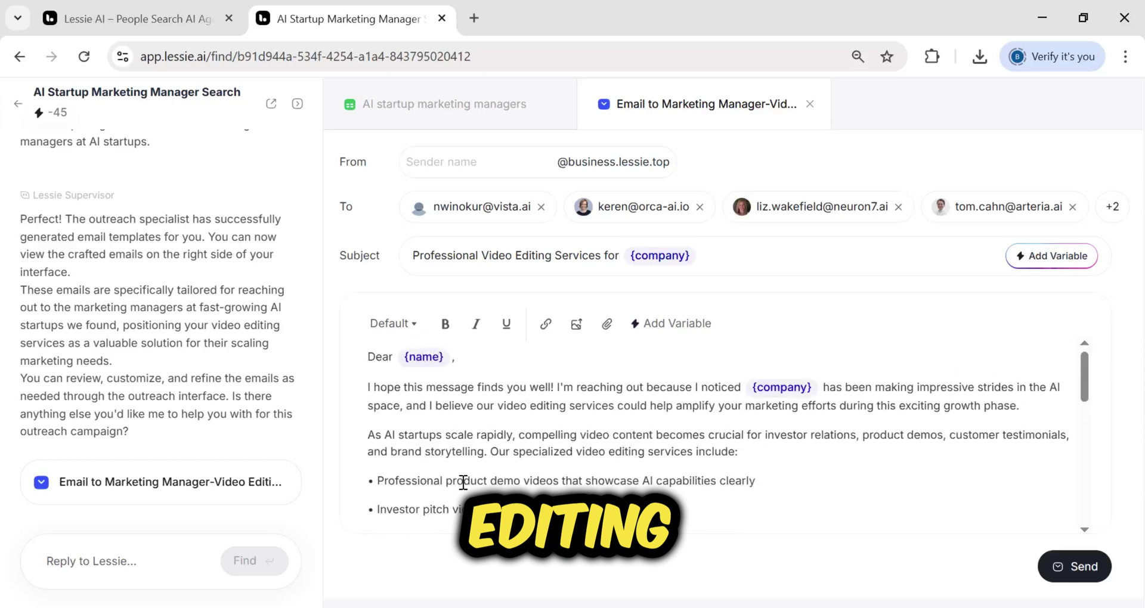
# Step: Read through the generated email body, highlighting the product demo and success story video bullets
pyautogui.moveTo(377, 481); pyautogui.dragTo(542, 484)
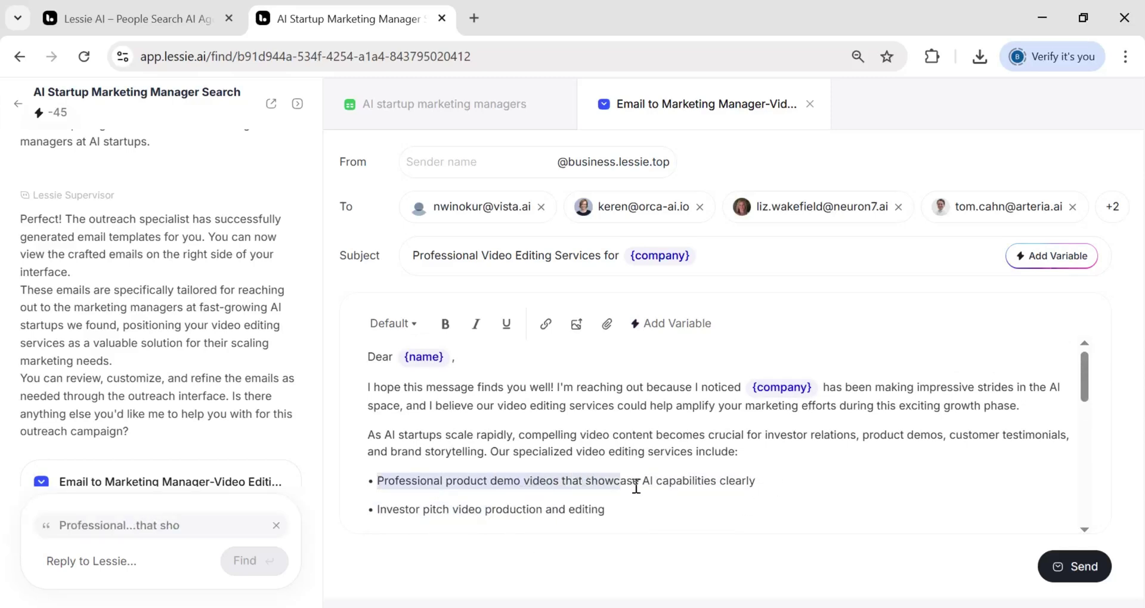
pyautogui.moveTo(636, 487); pyautogui.dragTo(748, 481)
pyautogui.scroll(-2, 616, 480)
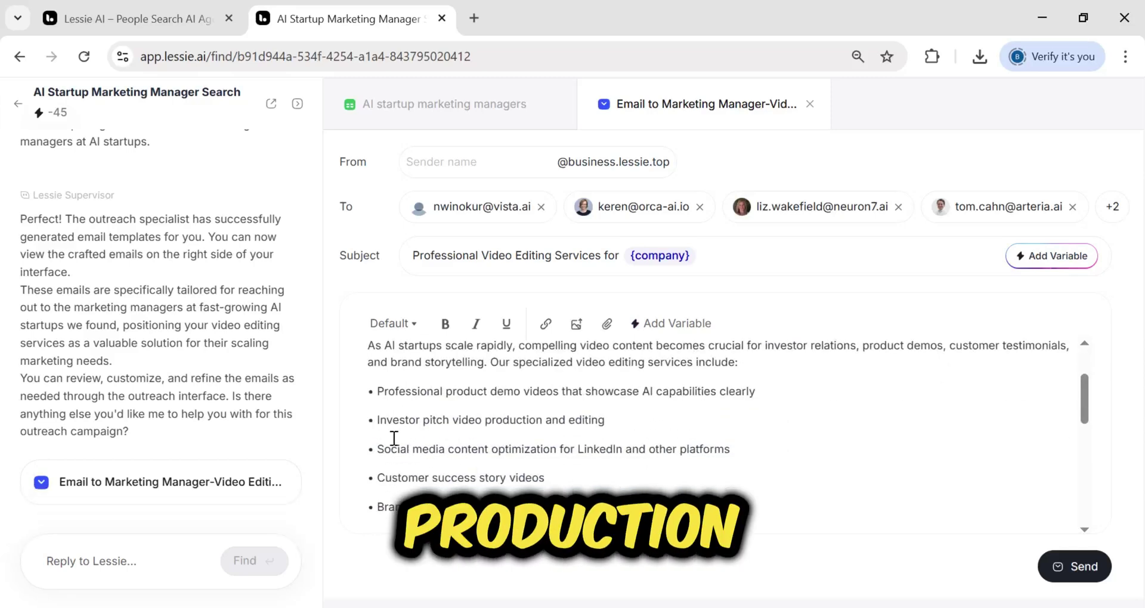
pyautogui.moveTo(457, 421); pyautogui.dragTo(551, 422)
pyautogui.click(552, 424)
pyautogui.scroll(-3, 557, 441)
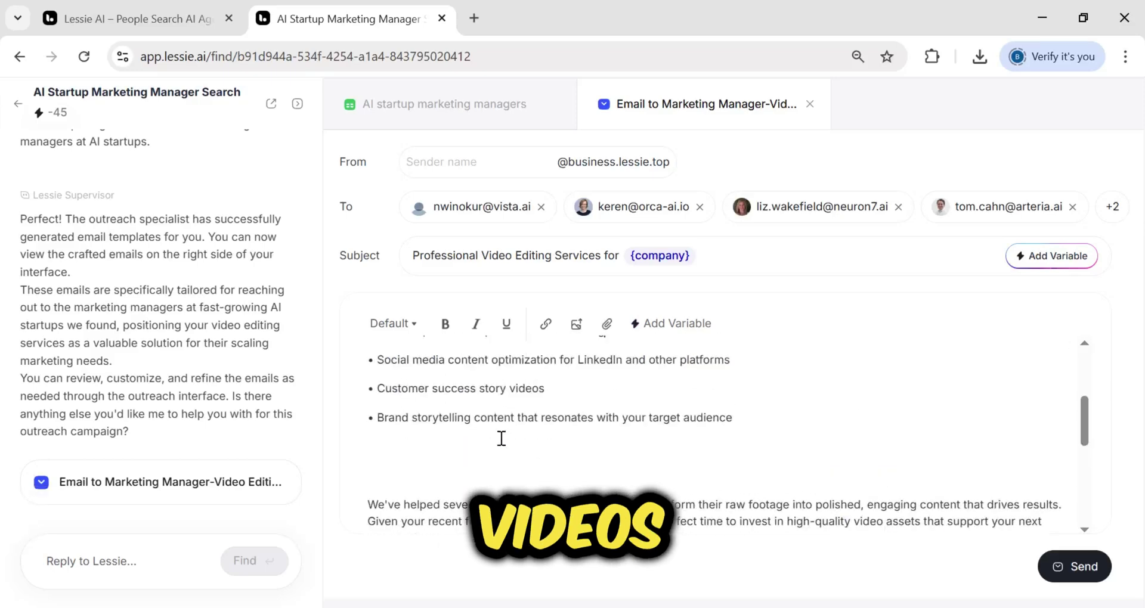
pyautogui.moveTo(438, 390); pyautogui.dragTo(583, 388)
pyautogui.click(577, 451)
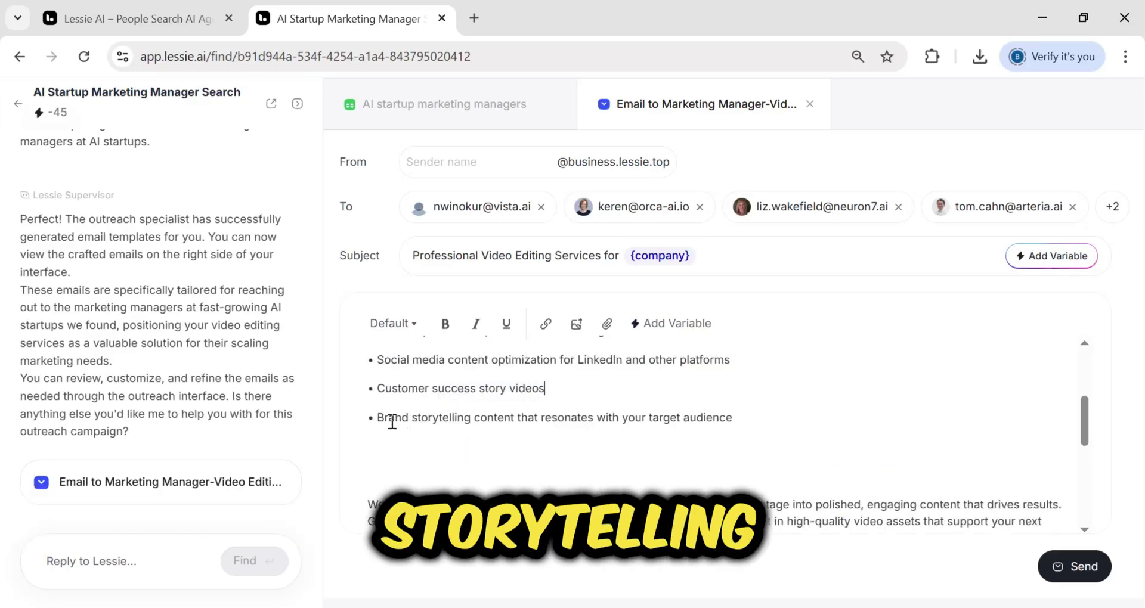
pyautogui.scroll(-1, 654, 462)
pyautogui.scroll(-2, 771, 478)
pyautogui.scroll(5, 627, 471)
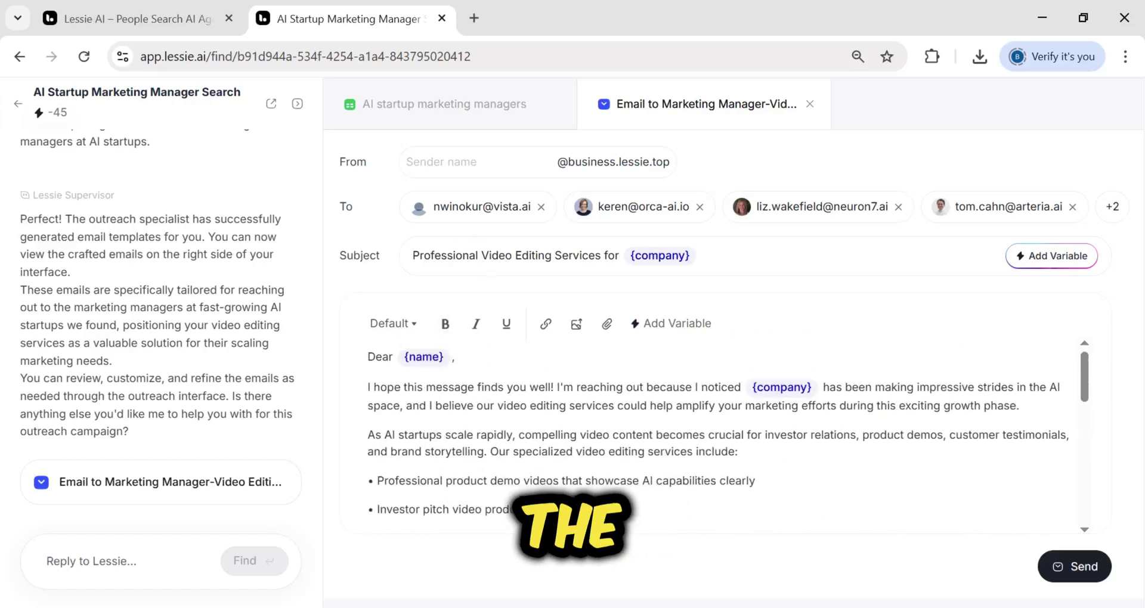
# Step: Unbold and unitalicize 'Dear', set the sender to aiinsightshub, and return to the managers table
pyautogui.doubleClick(380, 357)
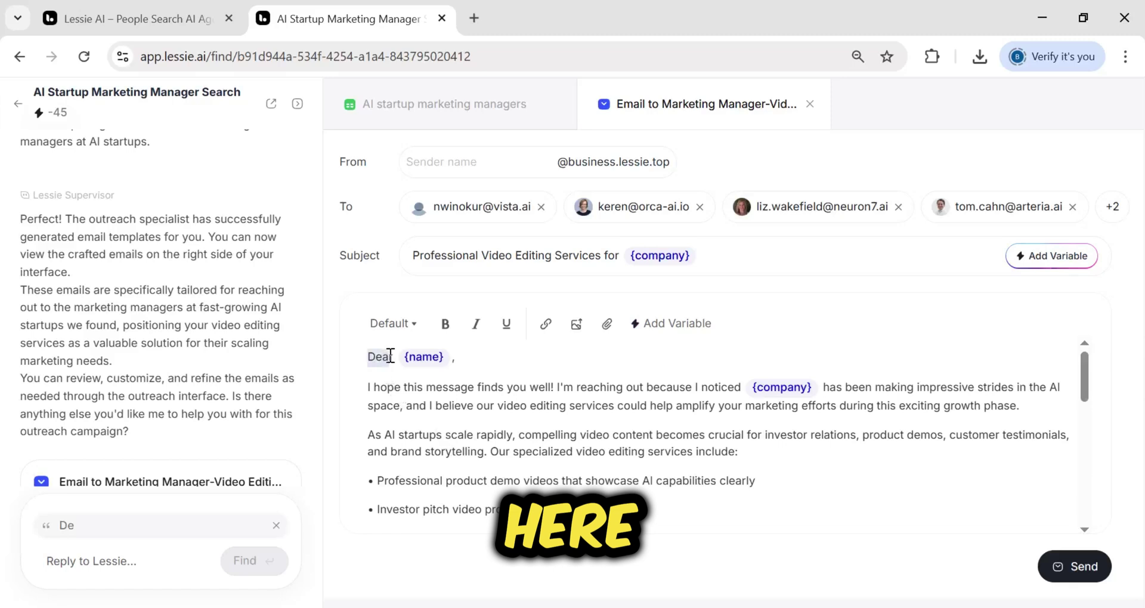
pyautogui.click(475, 327)
pyautogui.click(479, 165)
pyautogui.write('aiinsightshub')
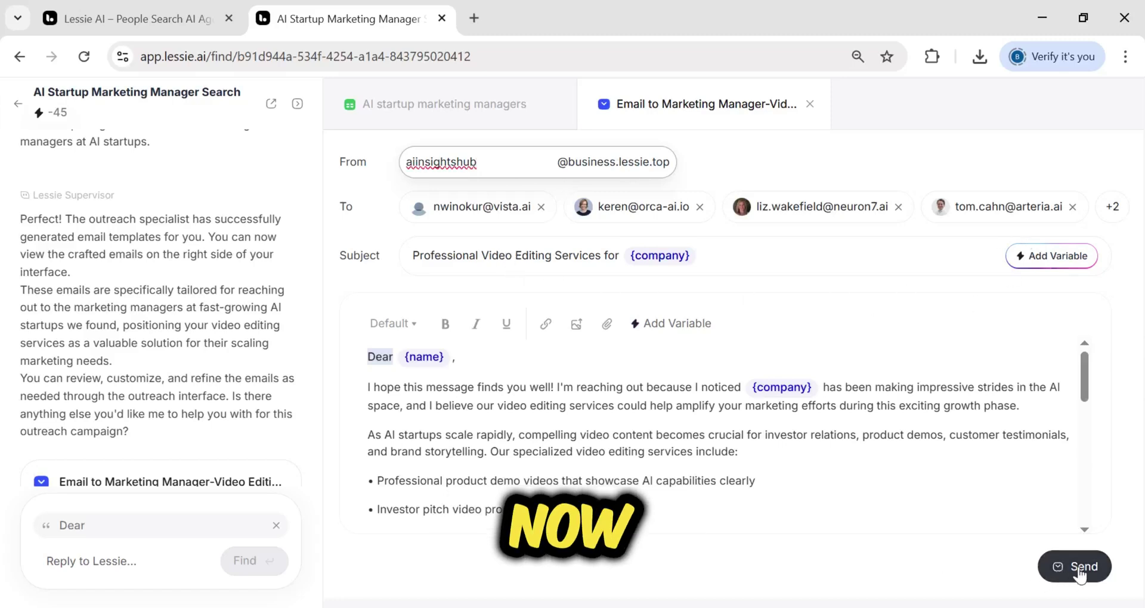
pyautogui.click(498, 108)
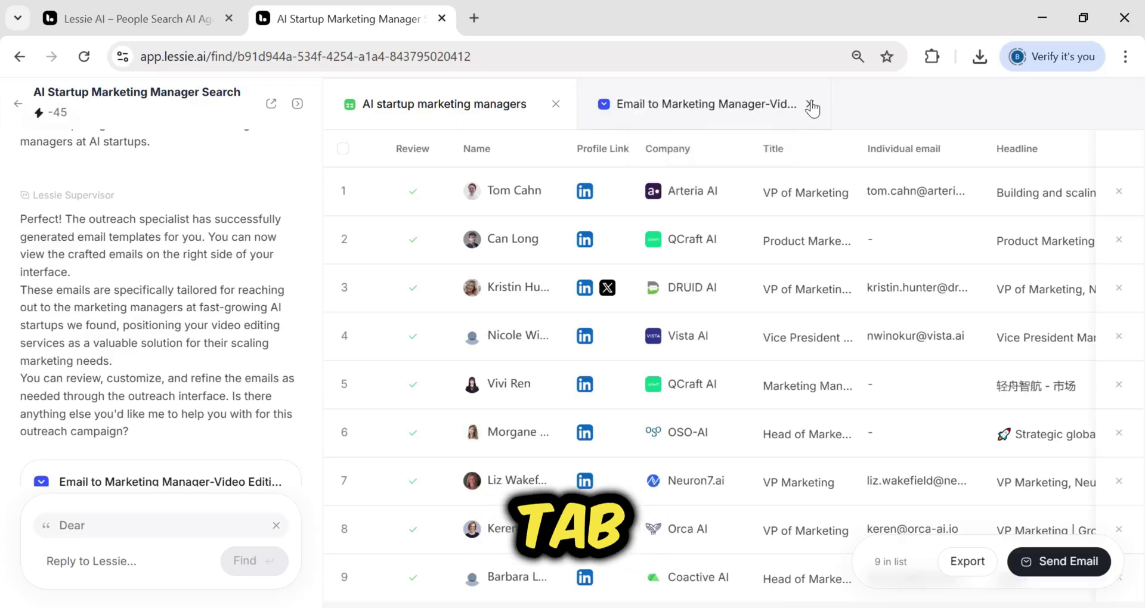
# Step: Export all nine contacts to lessie_export (1).xlsx
pyautogui.click(966, 565)
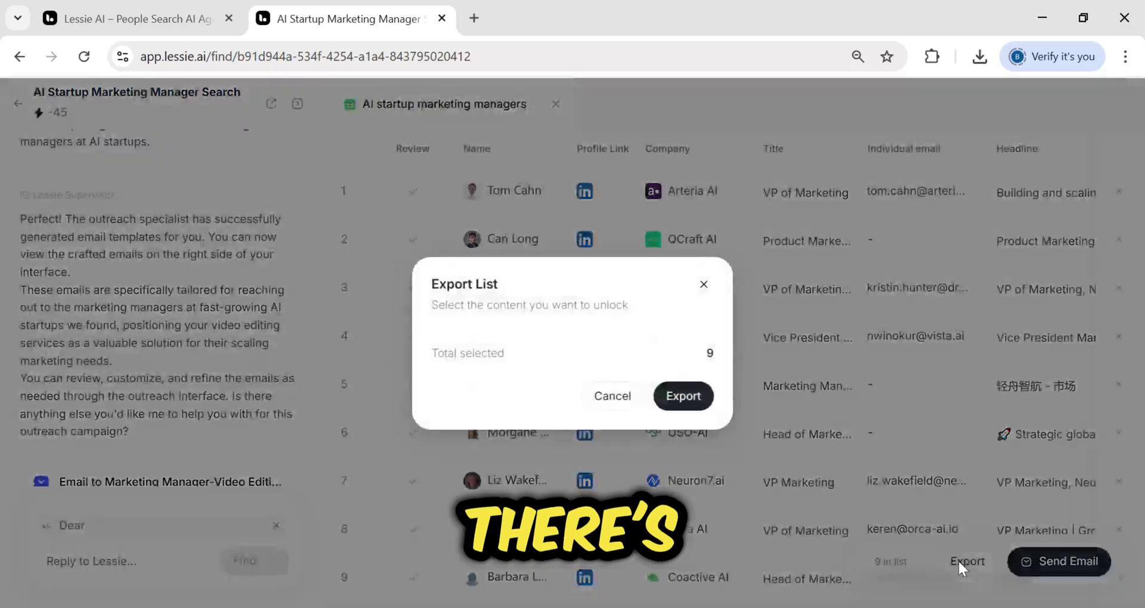
pyautogui.click(684, 397)
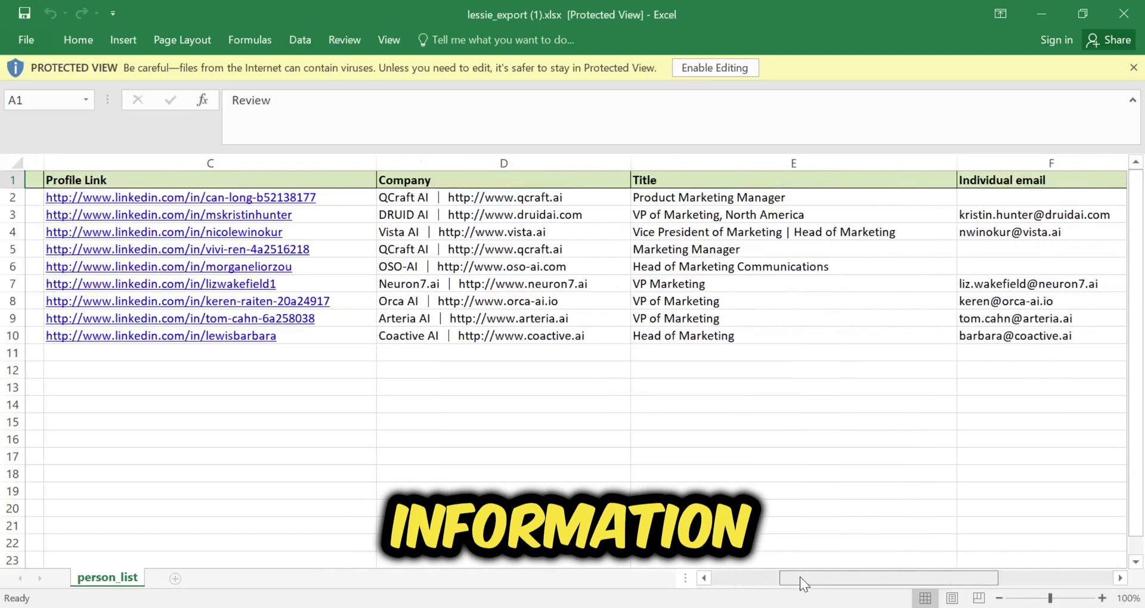
# Step: Scroll across the headline, department and country columns of the person_list sheet
pyautogui.moveTo(803, 579); pyautogui.dragTo(805, 579)
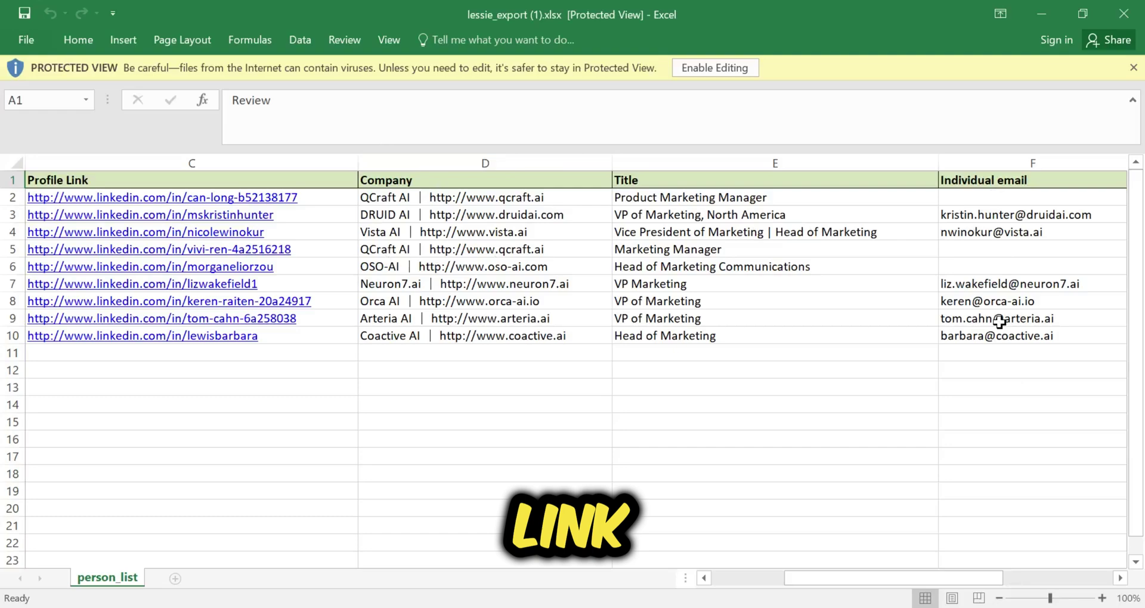
pyautogui.moveTo(945, 574); pyautogui.dragTo(1059, 582)
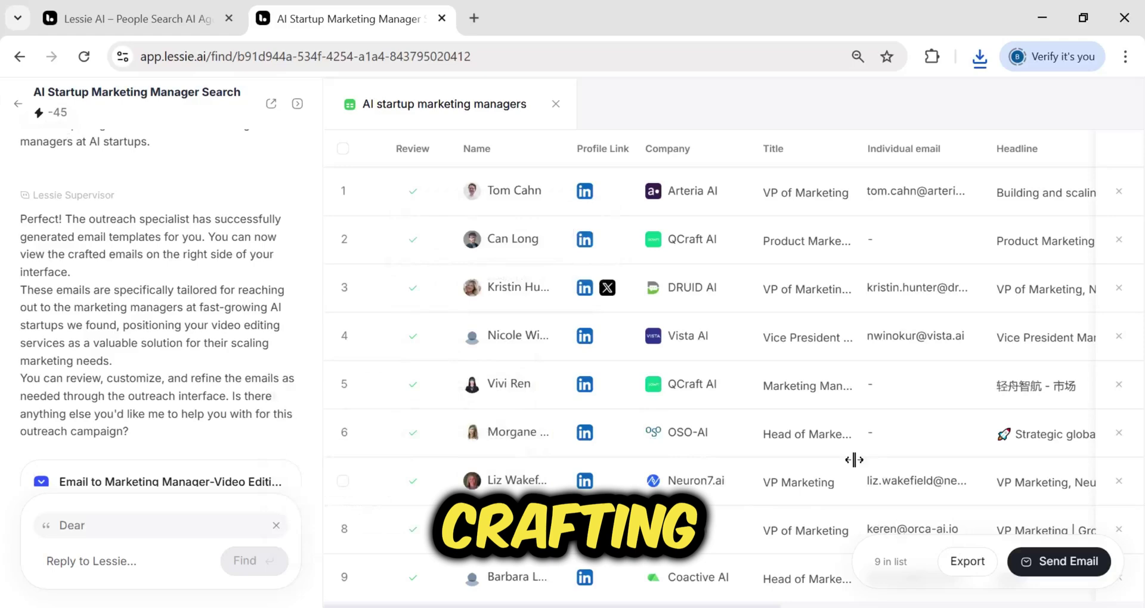
# Step: From a reloaded home page, submit 'Find people on Twitter who have posted about Sora 2' with 1,000+ followers
pyautogui.click(17, 105)
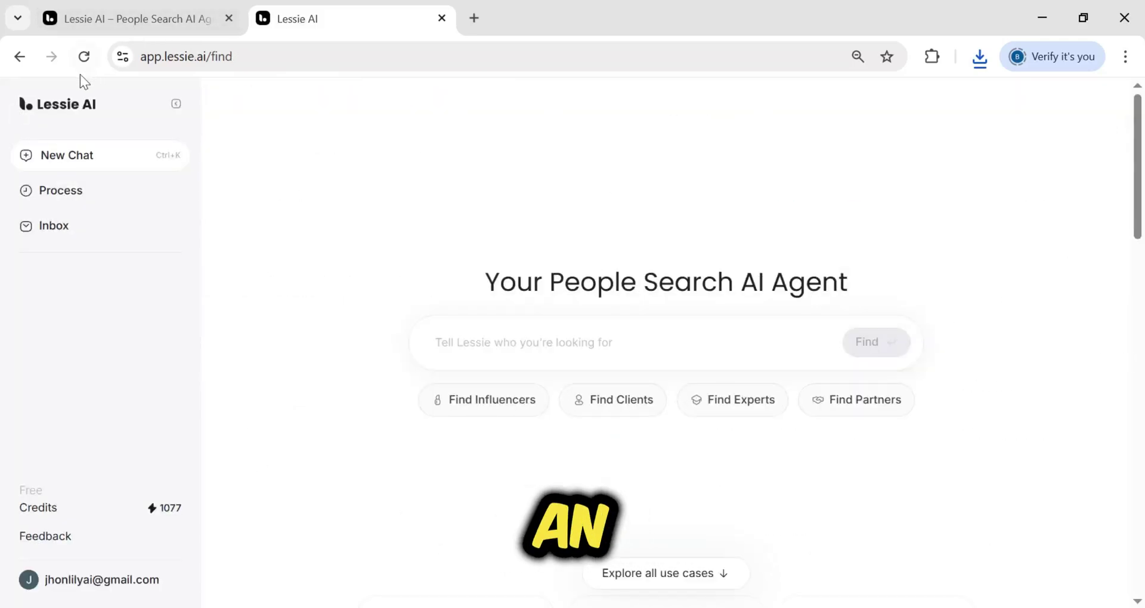
pyautogui.click(91, 61)
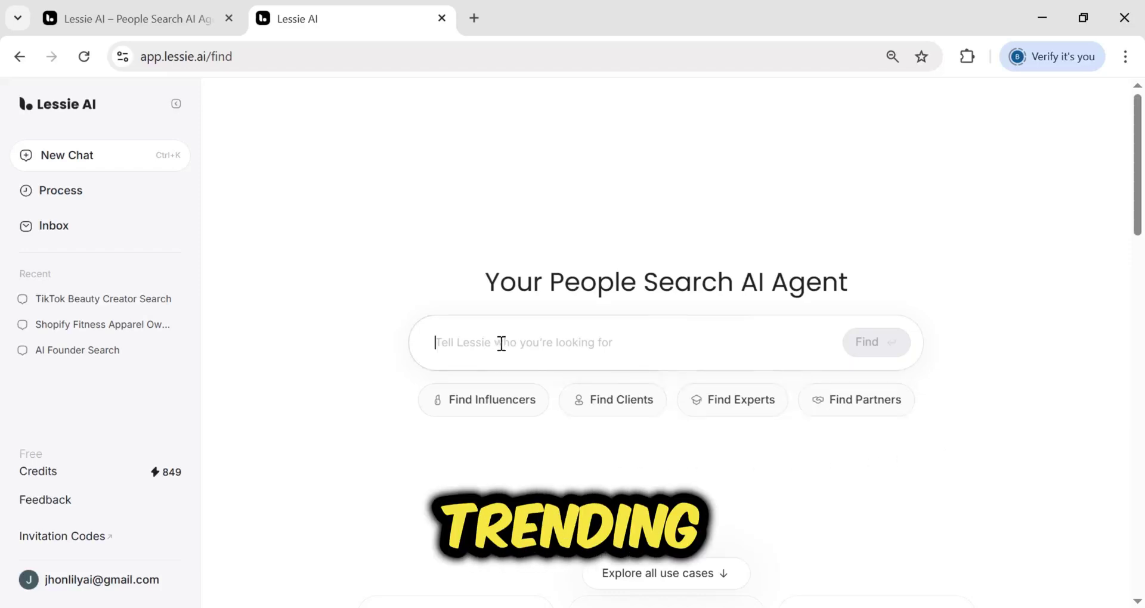
pyautogui.write('Find people on Twitter who have posted about Sora 2 and have more than 1,000 followers.')
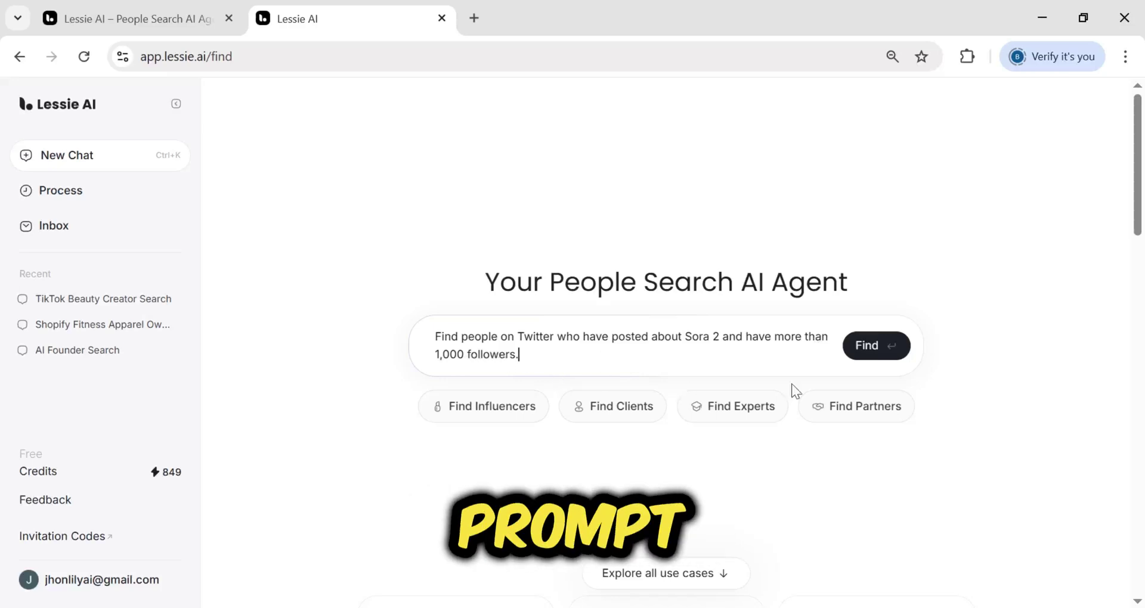
pyautogui.click(876, 349)
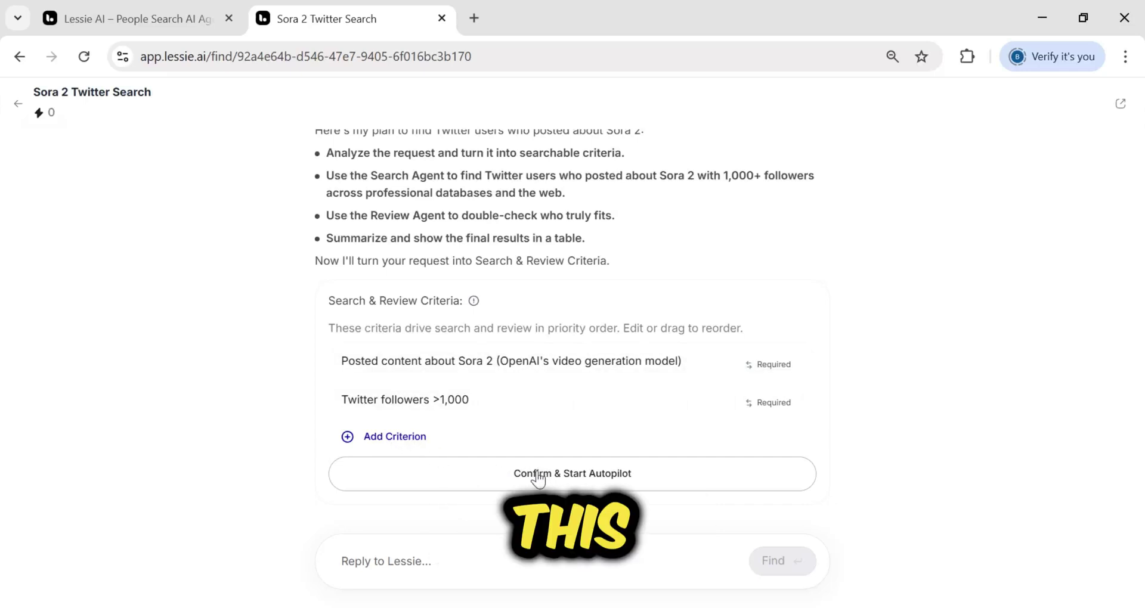
# Step: Confirm both criteria, start Autopilot, and scroll the 18 users who passed out of 65 reviewed
pyautogui.click(634, 475)
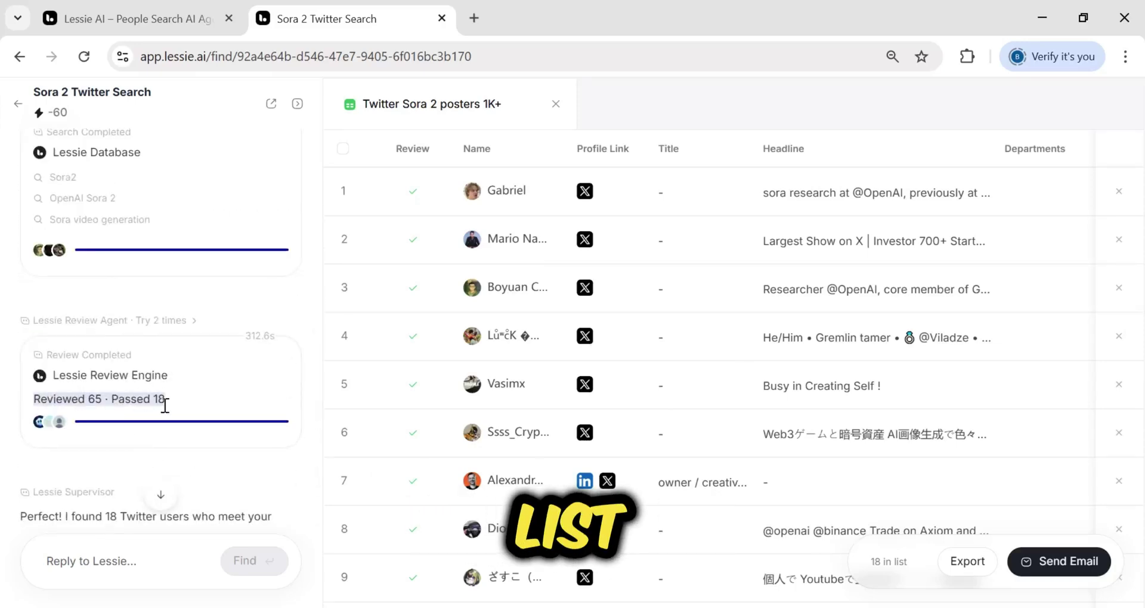
pyautogui.scroll(-9, 671, 379)
pyautogui.scroll(10, 670, 238)
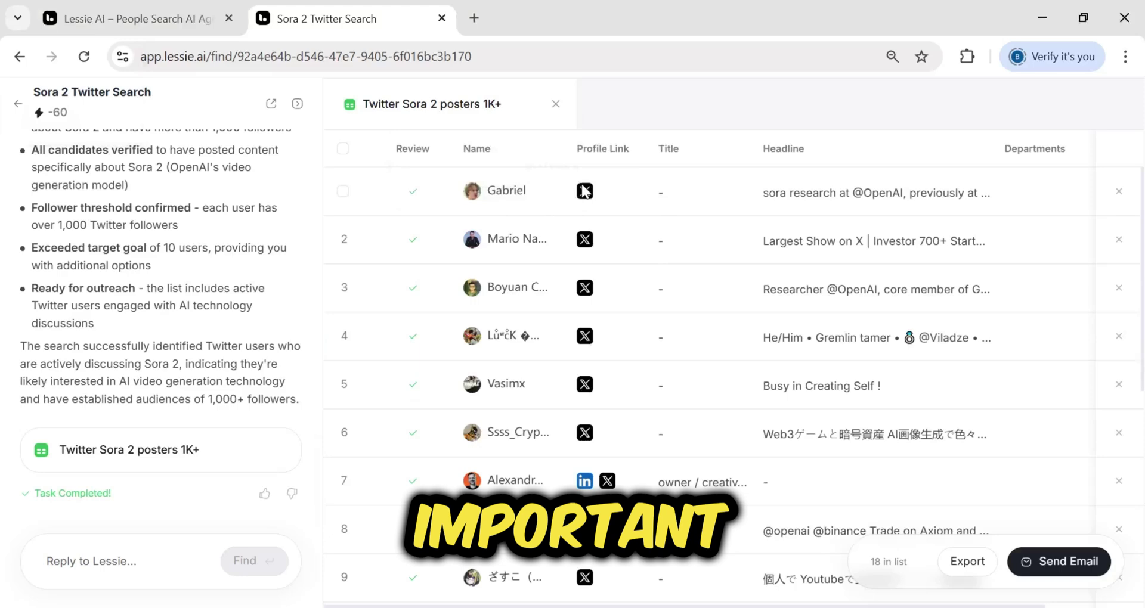
pyautogui.scroll(-2, 596, 411)
pyautogui.scroll(-5, 596, 412)
pyautogui.scroll(8, 593, 409)
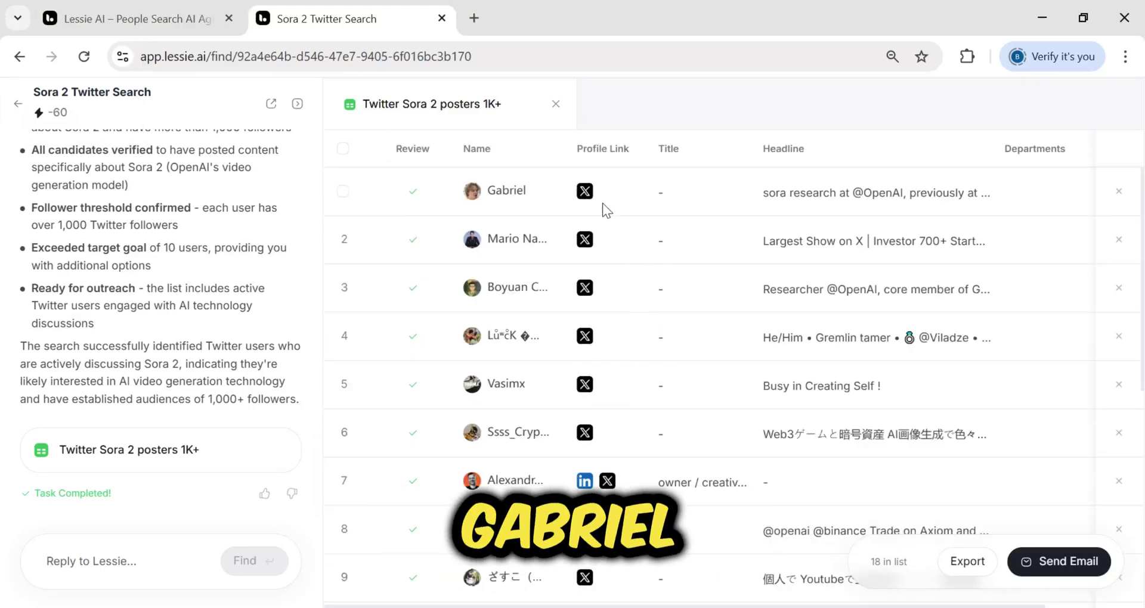
# Step: Check the top result's X profile for 50.5K followers and recent Sora video posts
pyautogui.click(583, 193)
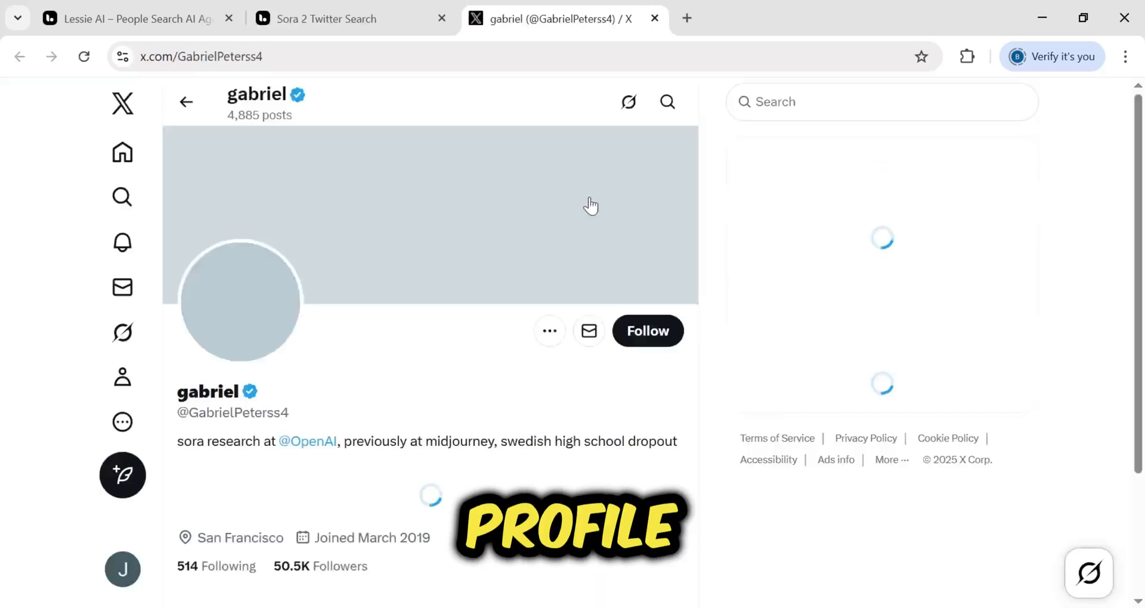
pyautogui.scroll(-2, 513, 370)
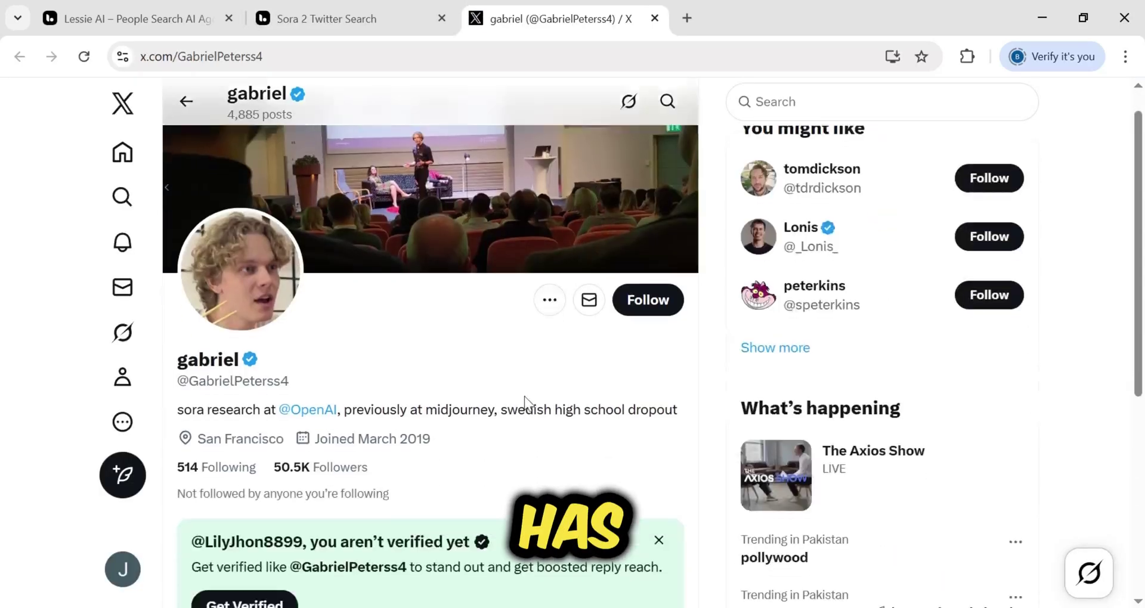
pyautogui.scroll(-7, 494, 350)
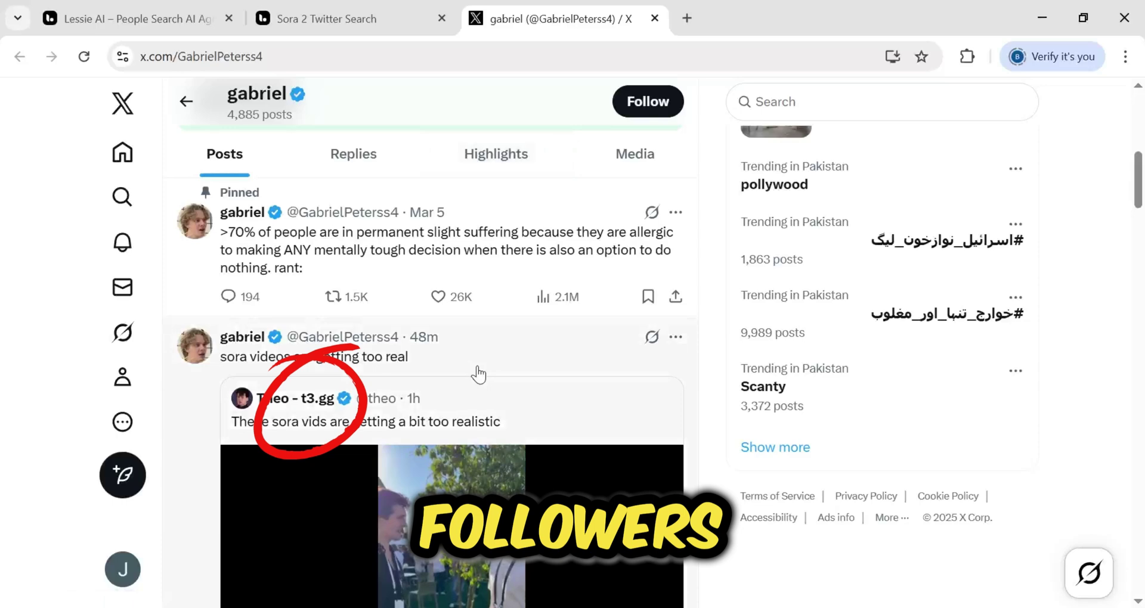
pyautogui.scroll(-2, 480, 363)
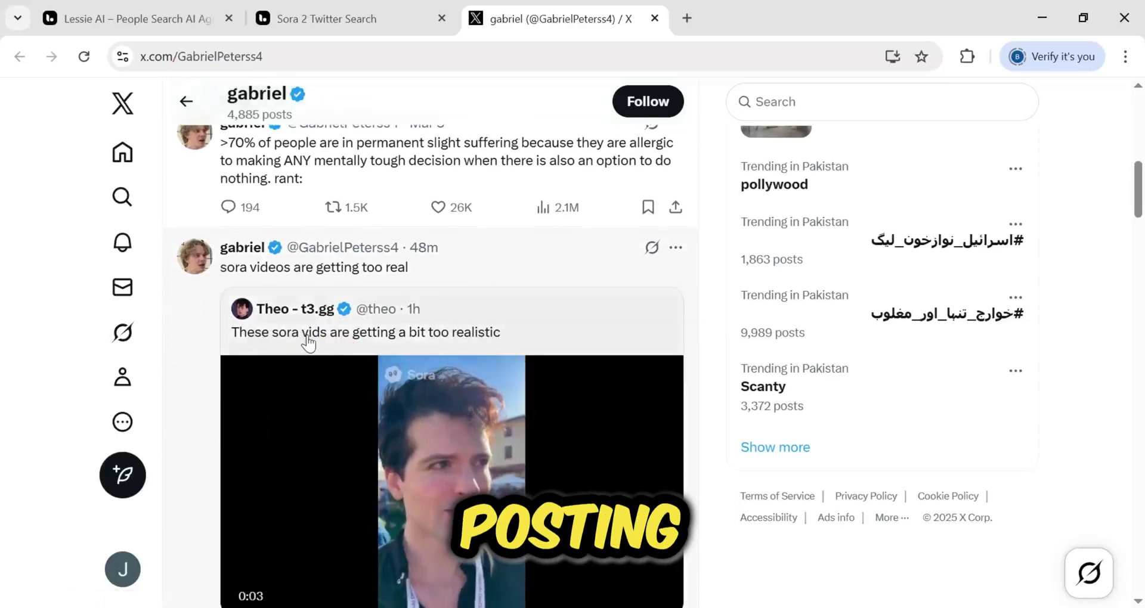
pyautogui.scroll(8, 537, 324)
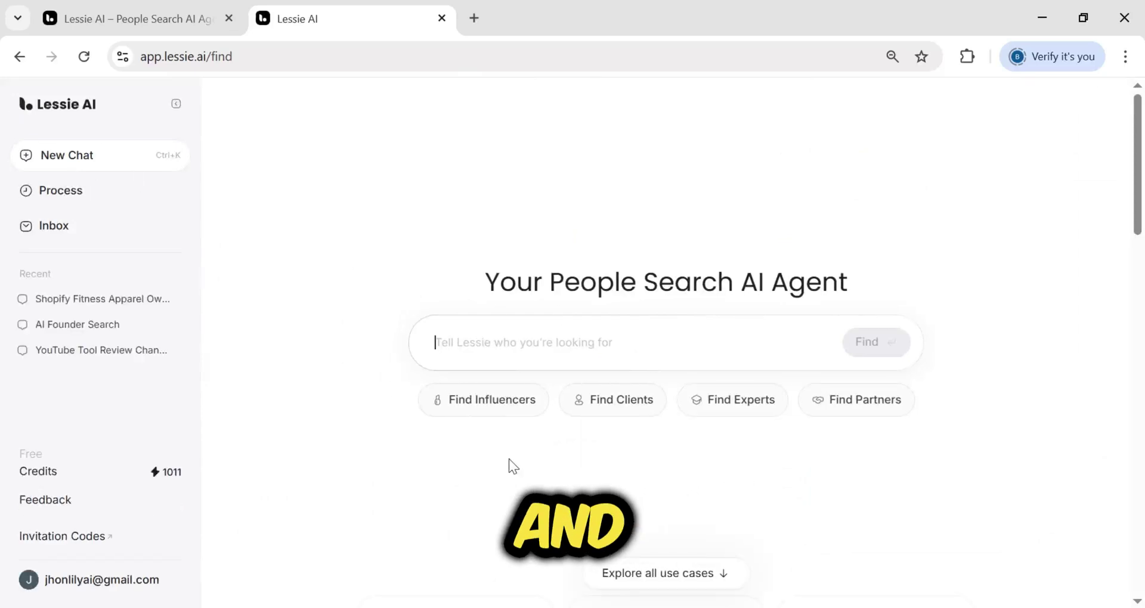
# Step: Fill in the TikTok beauty creators suggestion and append 'from los angle' to the query
pyautogui.click(479, 414)
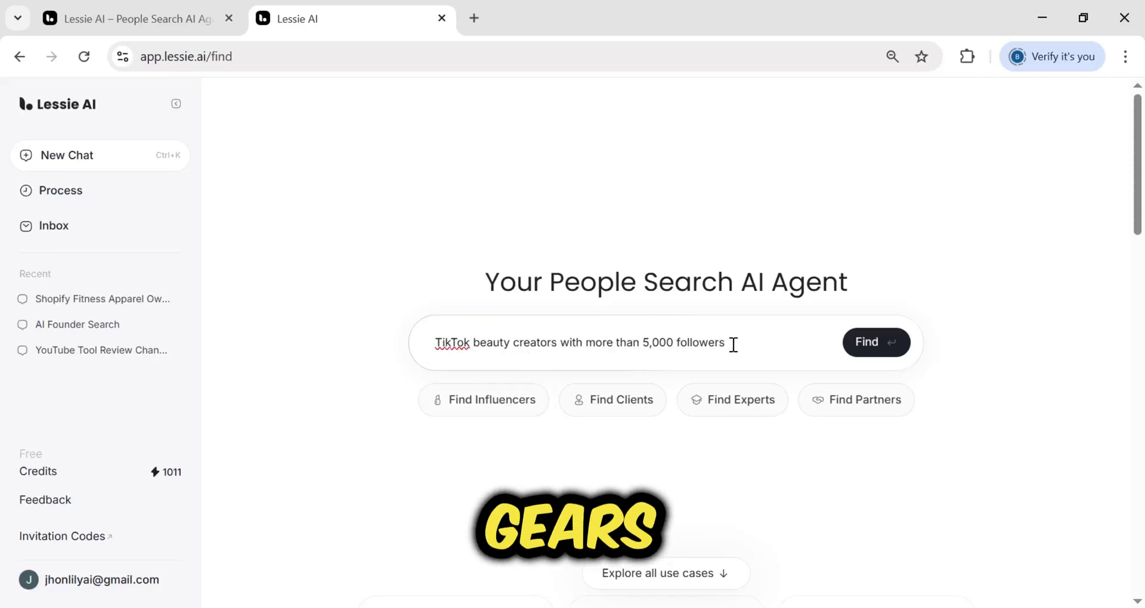
pyautogui.write('from ')
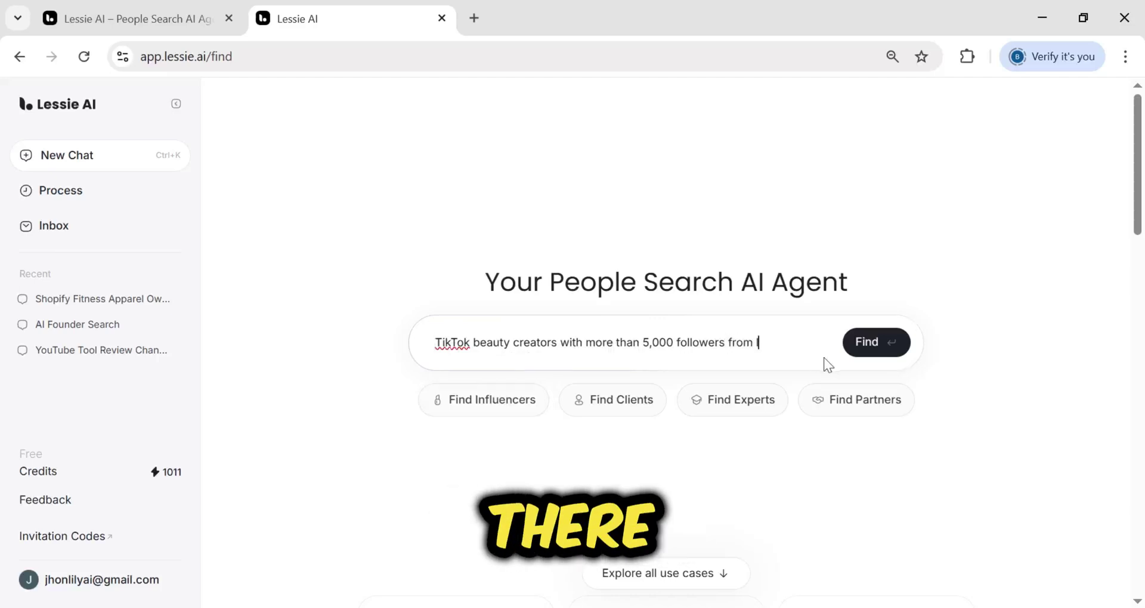
pyautogui.write('los angle')
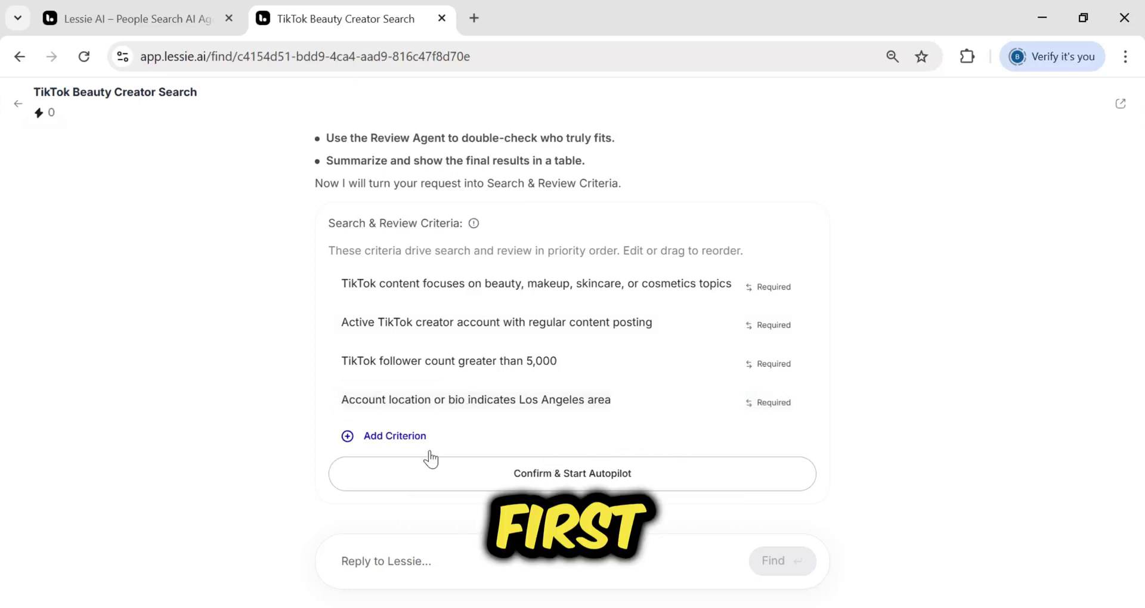
# Step: Add an optional California location criterion based on the Los Angeles one, then start Autopilot
pyautogui.click(394, 436)
pyautogui.moveTo(607, 394); pyautogui.dragTo(344, 396)
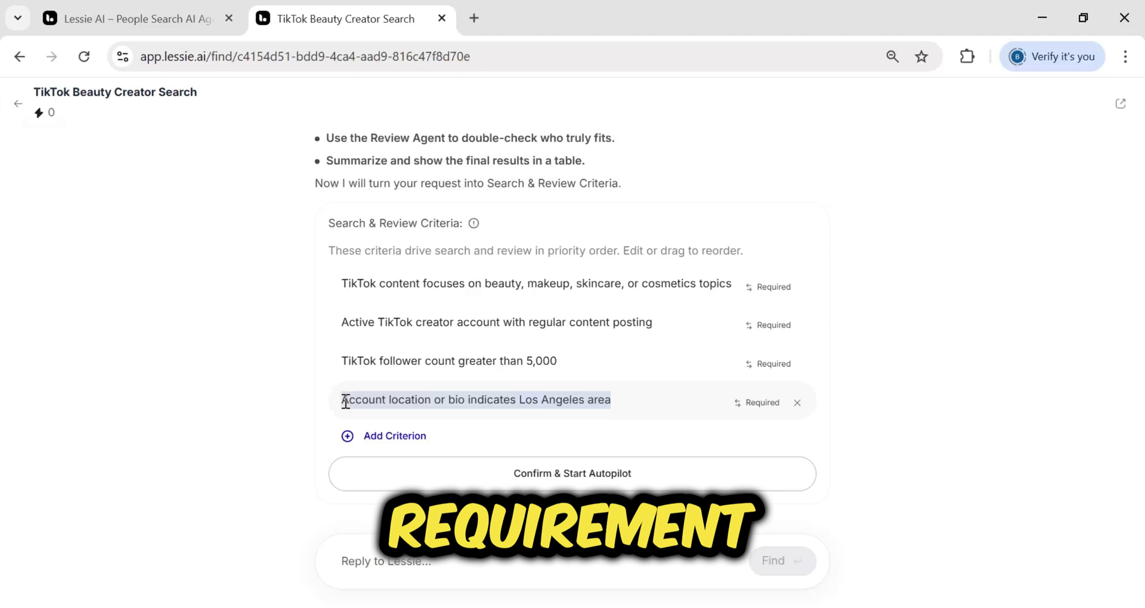
pyautogui.click(395, 437)
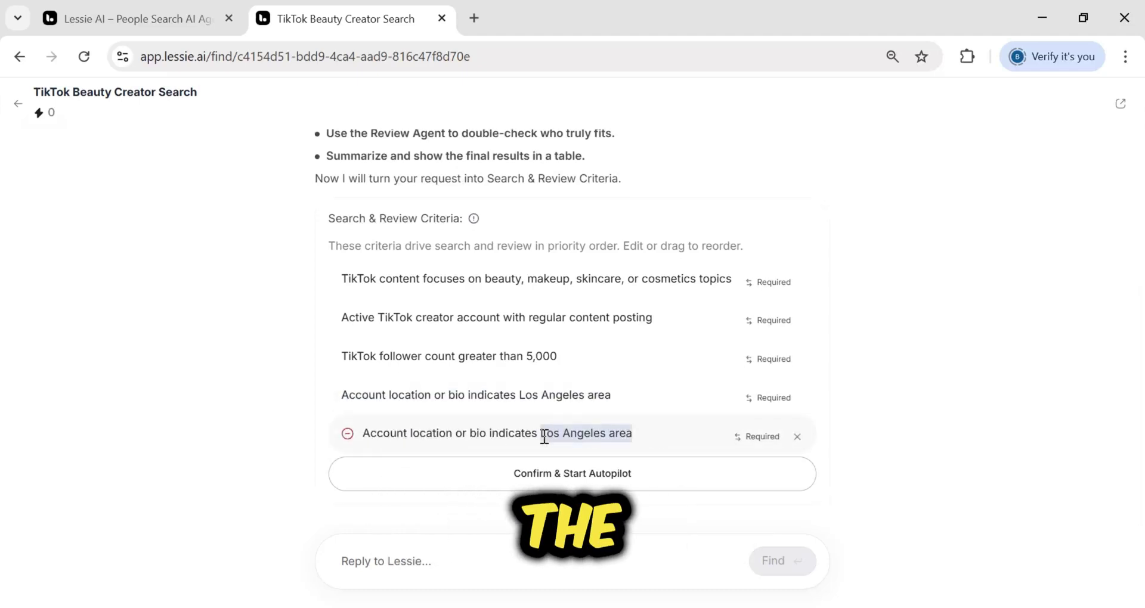
pyautogui.hotkey('ctrl', 'shift', 'Left')
pyautogui.write('li')
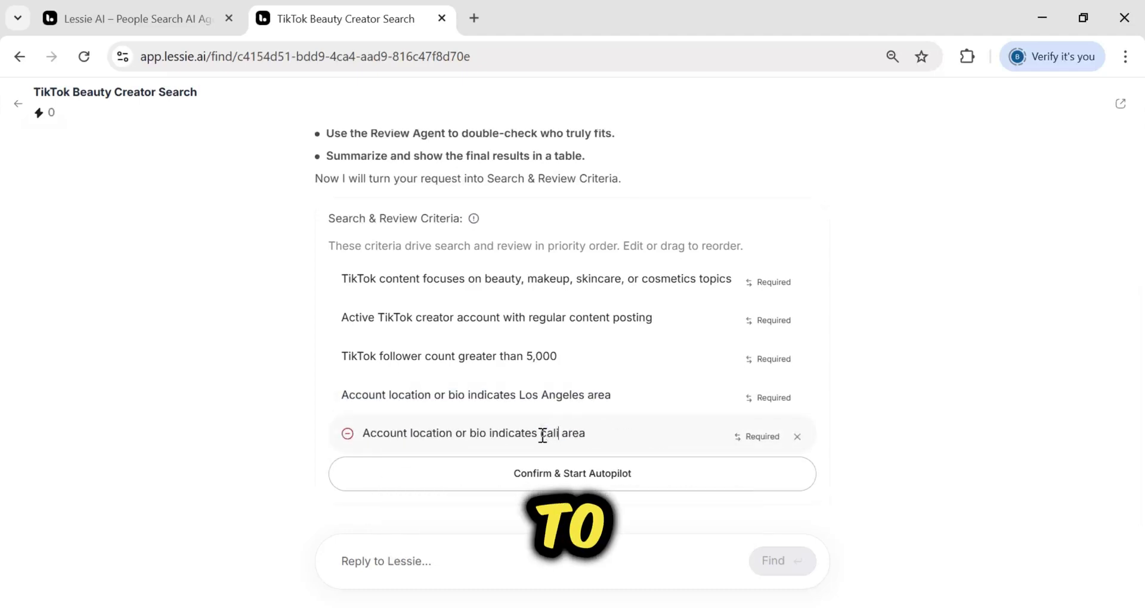
pyautogui.write('fornia')
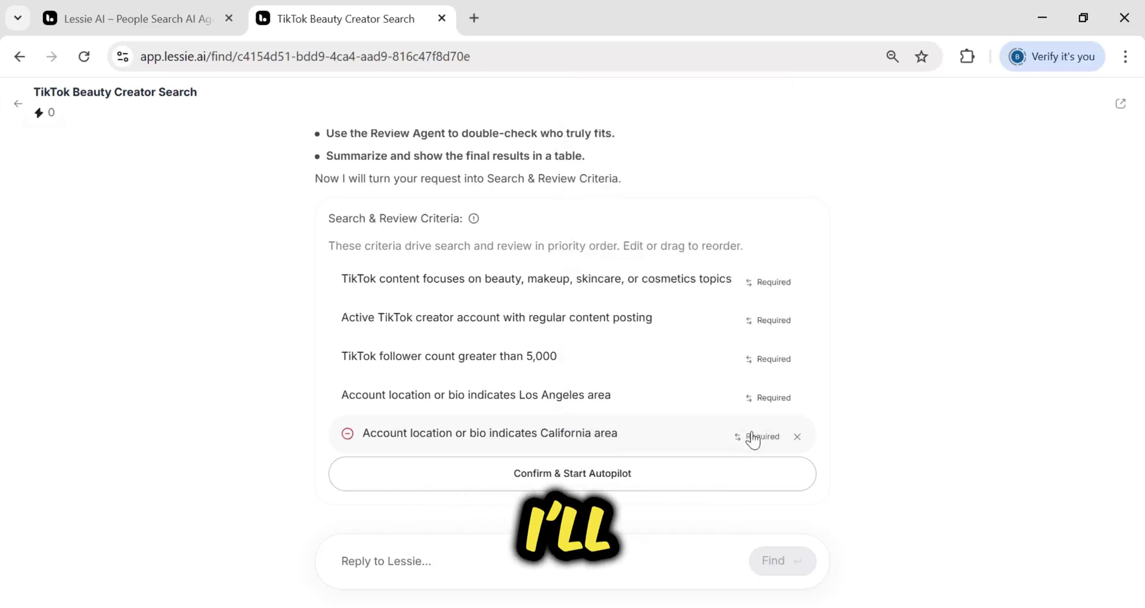
pyautogui.click(882, 440)
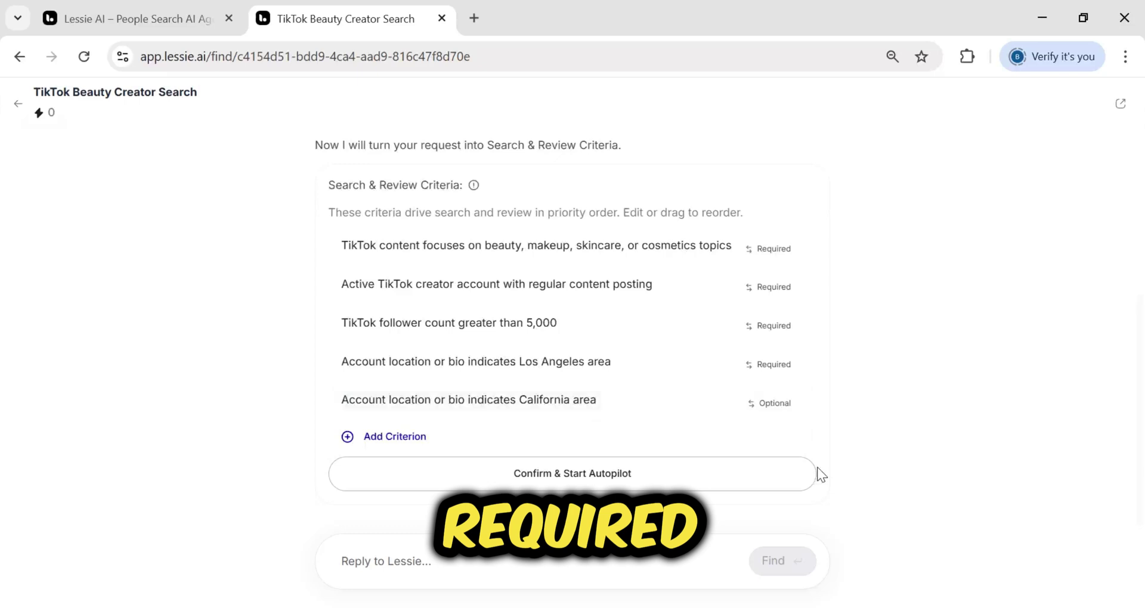
pyautogui.click(584, 480)
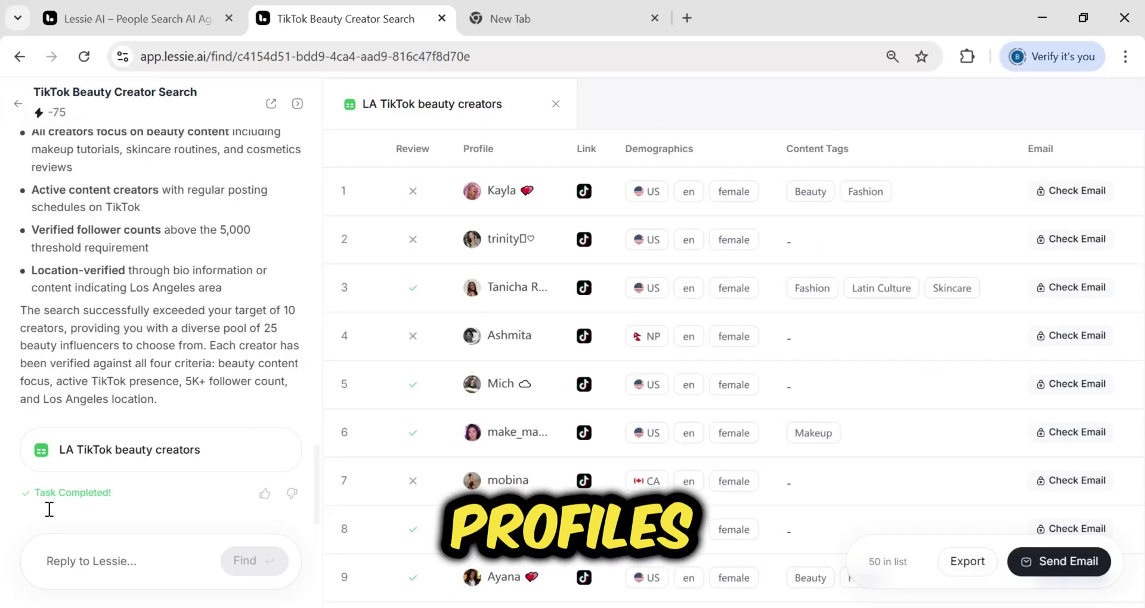
# Step: Show only the 25 LA TikTok beauty creators who passed every criterion
pyautogui.tripleClick(106, 498)
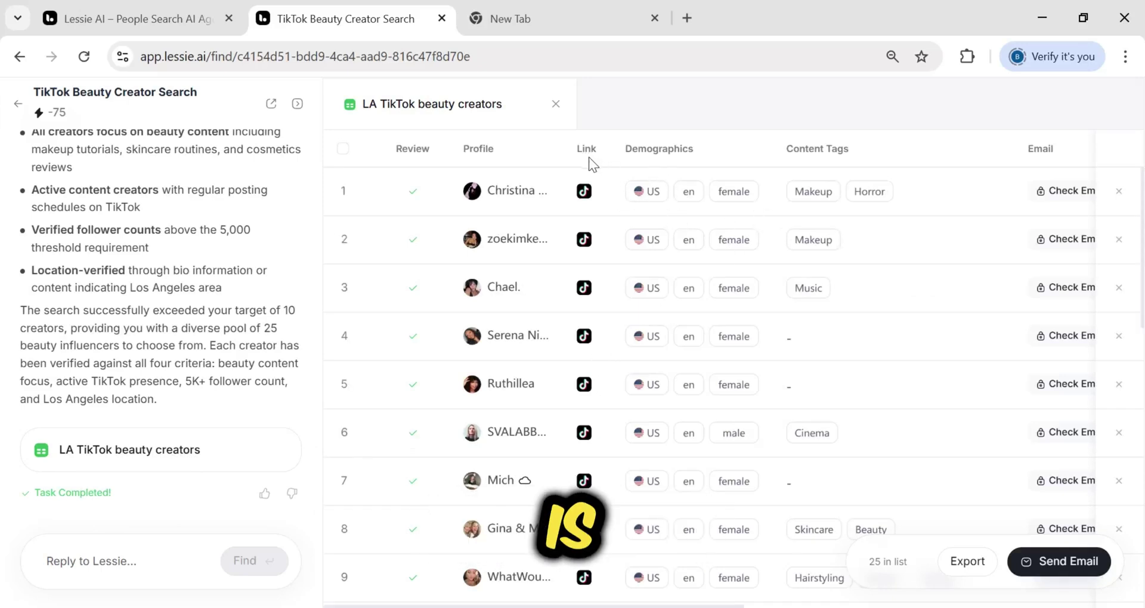
# Step: Confirm the top creator's TikTok profile is an LA makeup artist with 129K followers
pyautogui.click(584, 191)
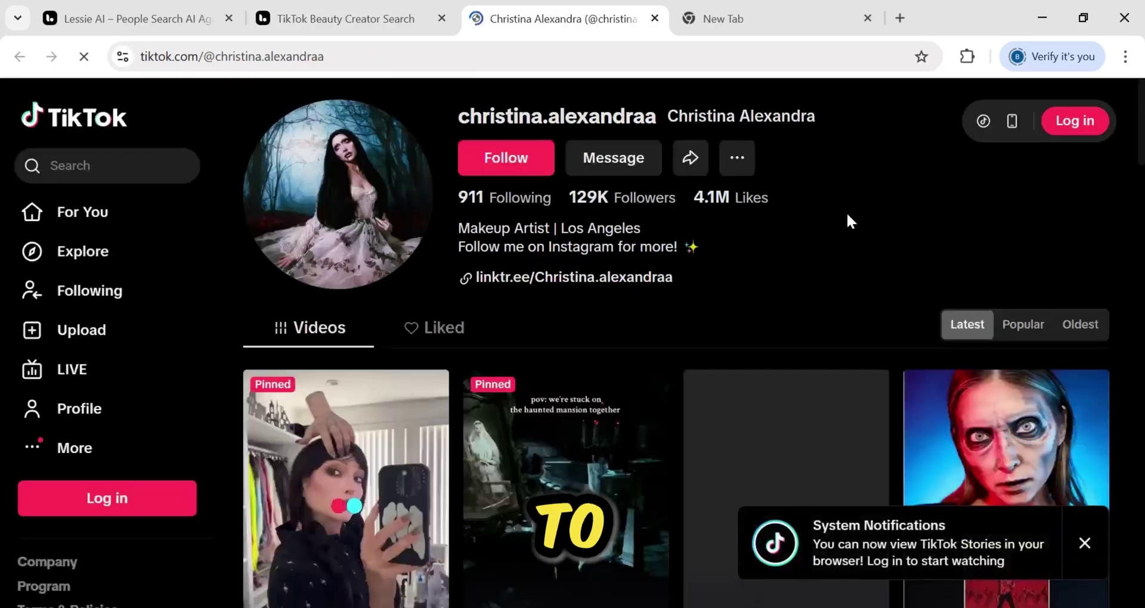
pyautogui.scroll(-2, 843, 220)
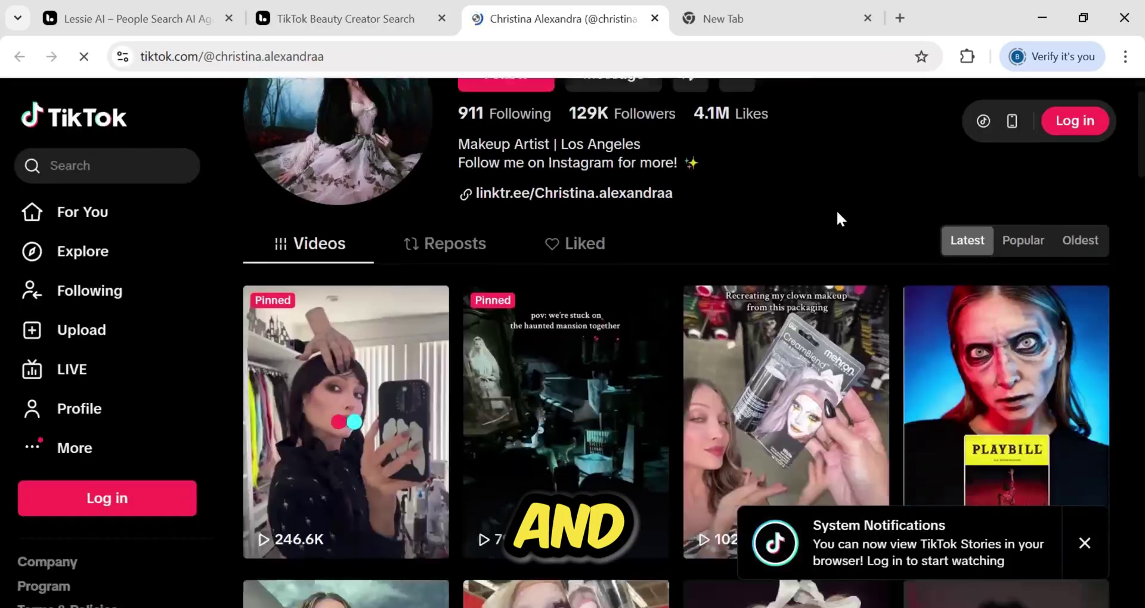
pyautogui.scroll(-2, 825, 206)
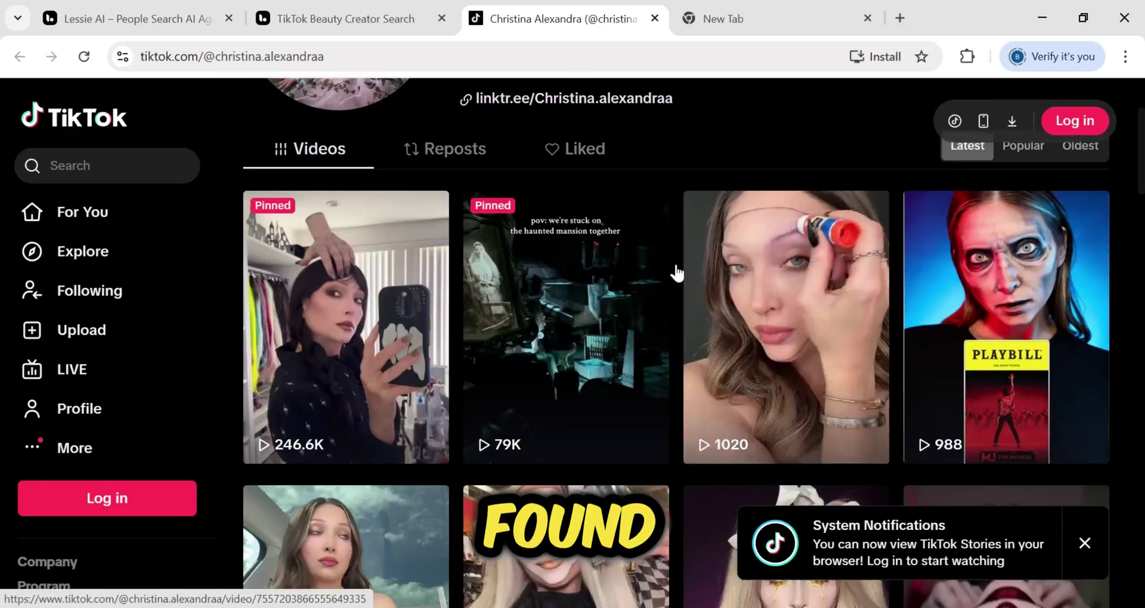
pyautogui.click(370, 17)
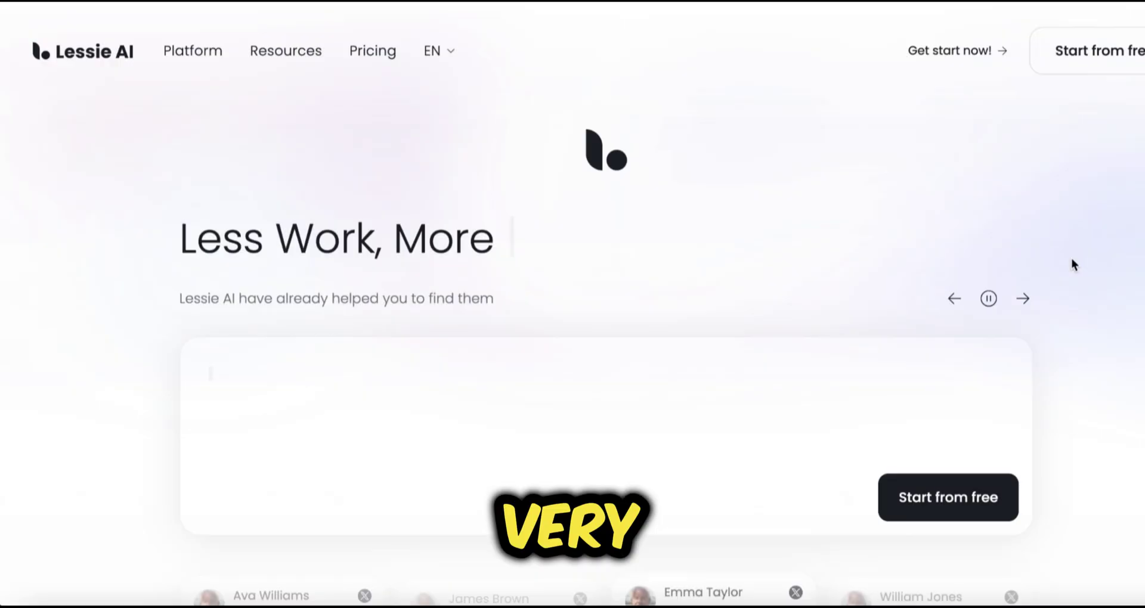
# Step: Scroll the Lessie AI homepage past its people-search feature cards down to the footer
pyautogui.scroll(-8, 1071, 261)
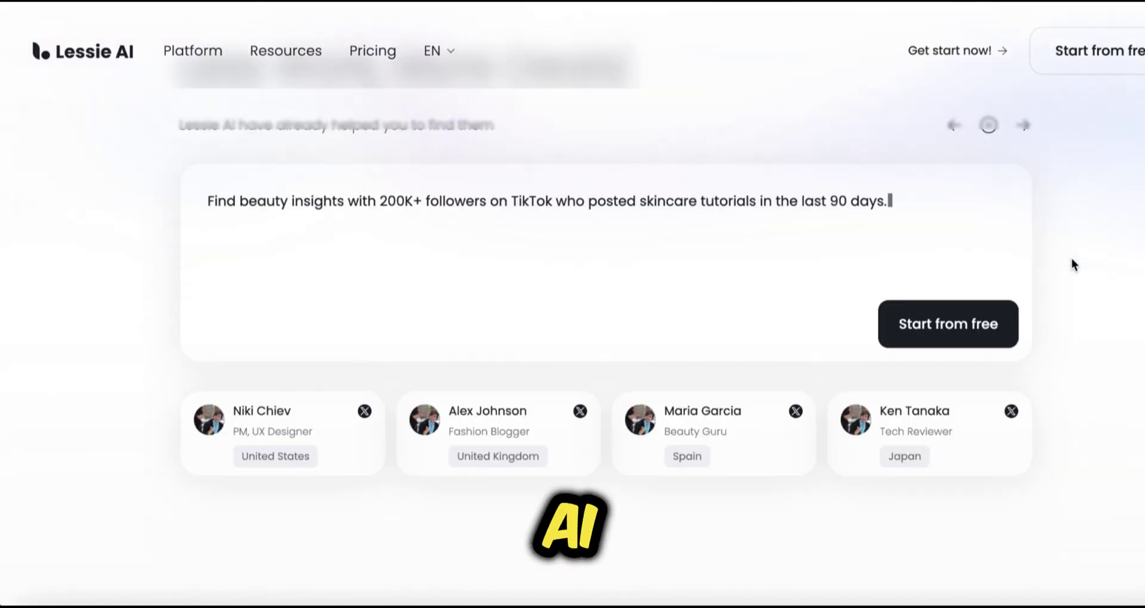
pyautogui.scroll(-2, 1071, 260)
pyautogui.scroll(-1, 1071, 261)
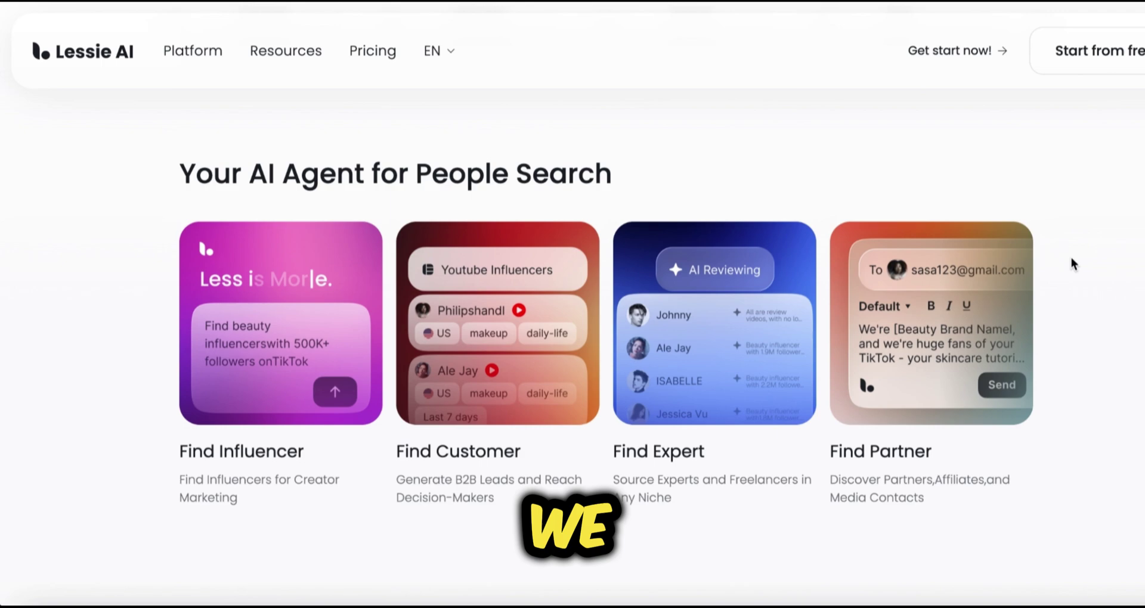
pyautogui.scroll(-2, 1072, 259)
pyautogui.scroll(-3, 1071, 260)
pyautogui.scroll(-1, 1071, 261)
pyautogui.scroll(-1, 1071, 260)
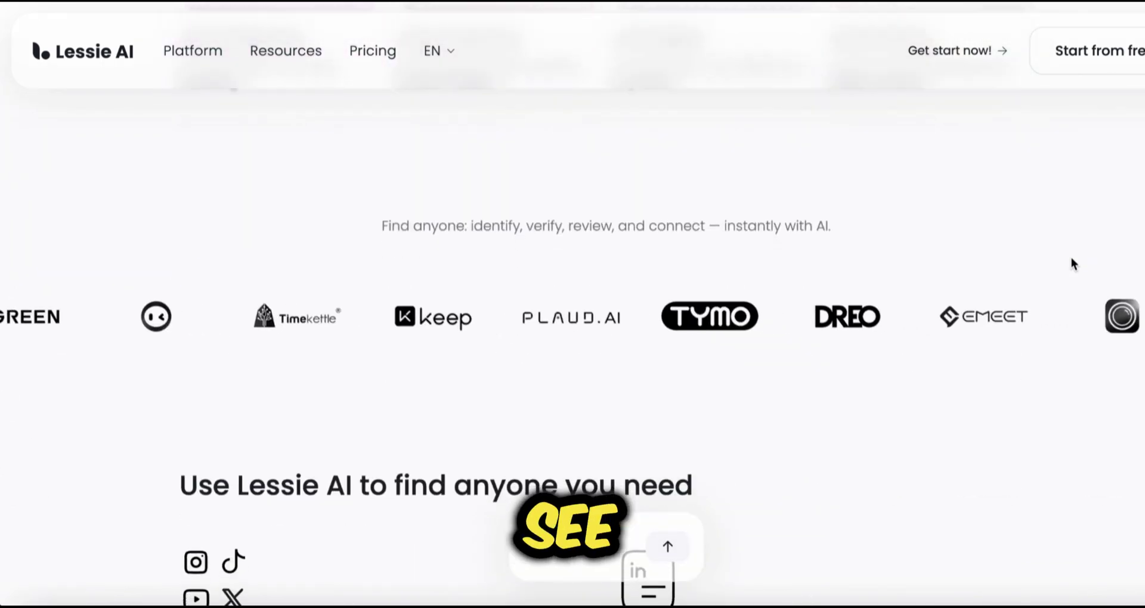
pyautogui.scroll(-3, 1071, 260)
pyautogui.scroll(-2, 1071, 261)
pyautogui.scroll(-1, 1071, 258)
pyautogui.scroll(-3, 1070, 259)
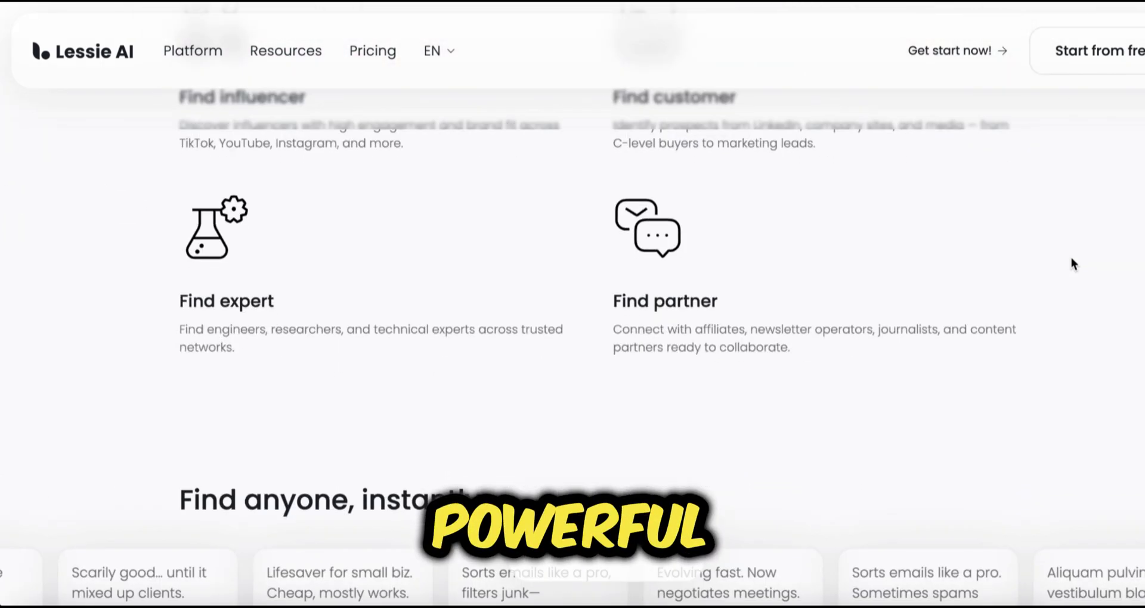
pyautogui.scroll(-3, 1071, 259)
pyautogui.scroll(-2, 1070, 258)
pyautogui.scroll(-5, 1071, 259)
pyautogui.scroll(-3, 1071, 259)
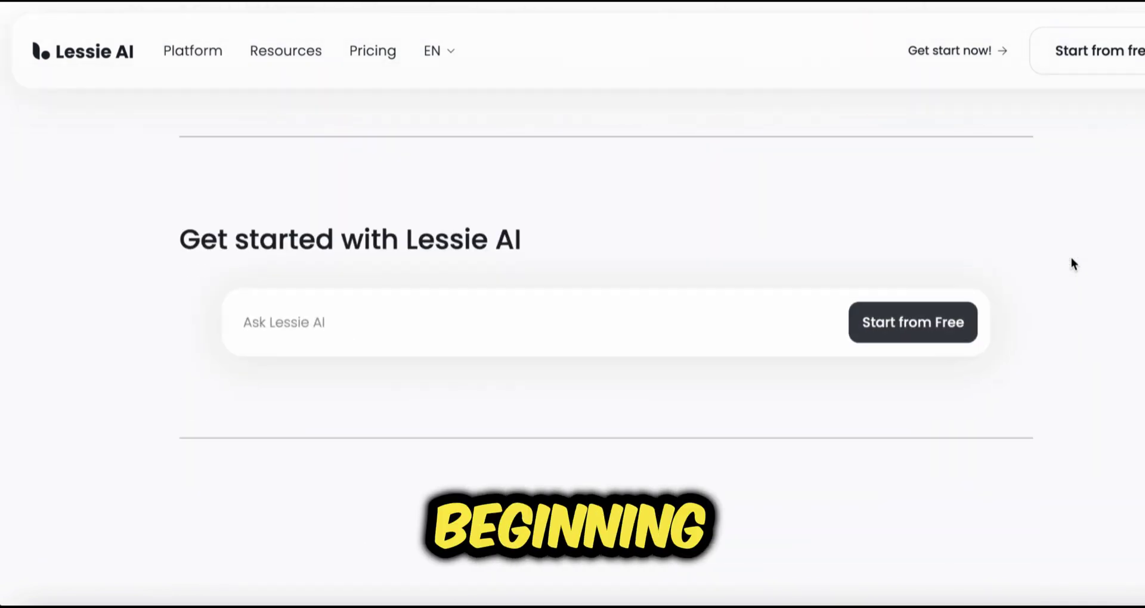
pyautogui.scroll(-1, 1071, 258)
pyautogui.scroll(-3, 1071, 259)
pyautogui.scroll(-3, 1071, 257)
pyautogui.scroll(-3, 1071, 257)
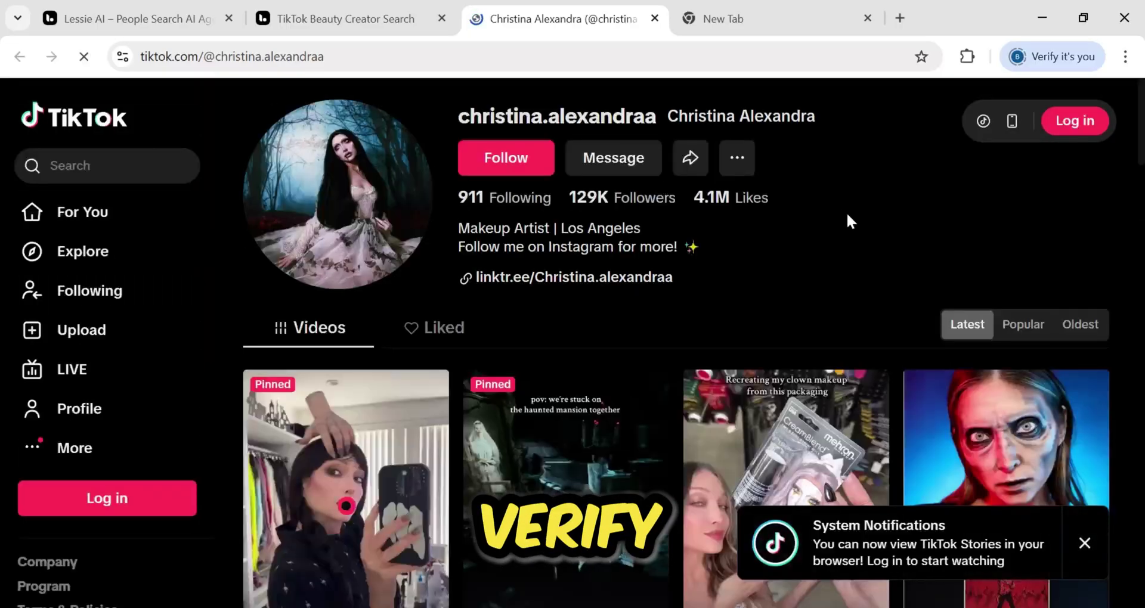
# Step: Look through Christina Alexandra's TikTok video grid, then go back to the 25-creator list
pyautogui.scroll(-1, 838, 210)
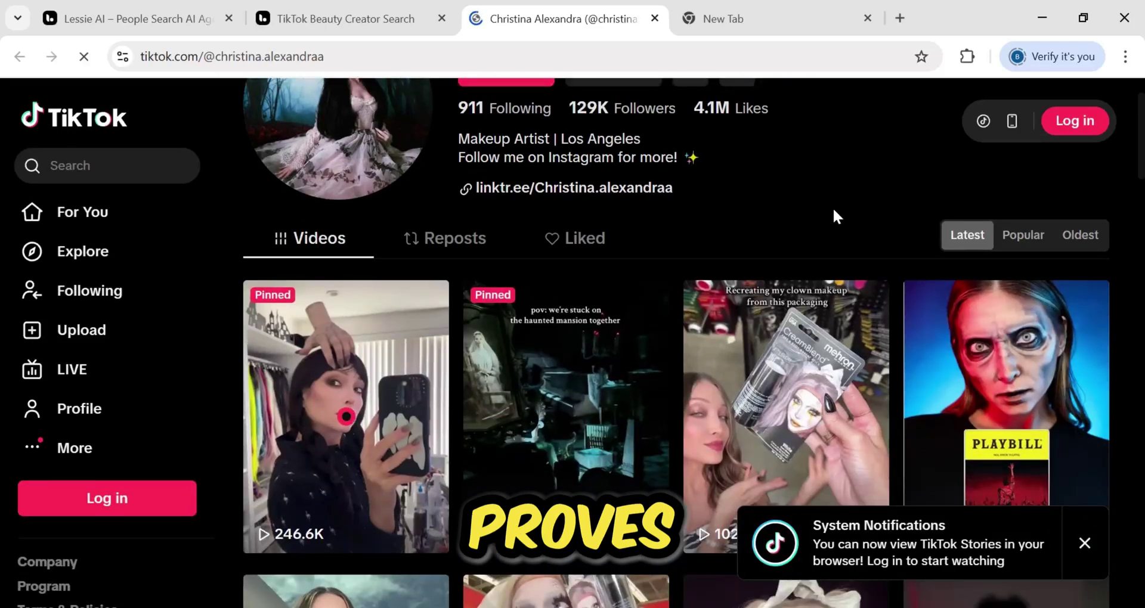
pyautogui.scroll(-1, 823, 200)
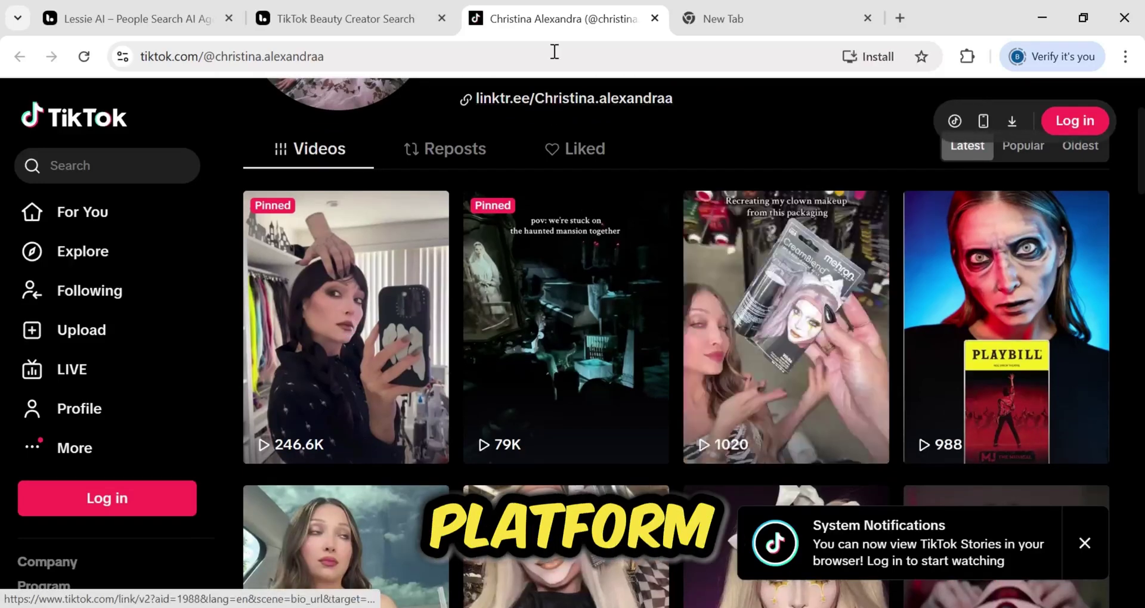
pyautogui.click(369, 18)
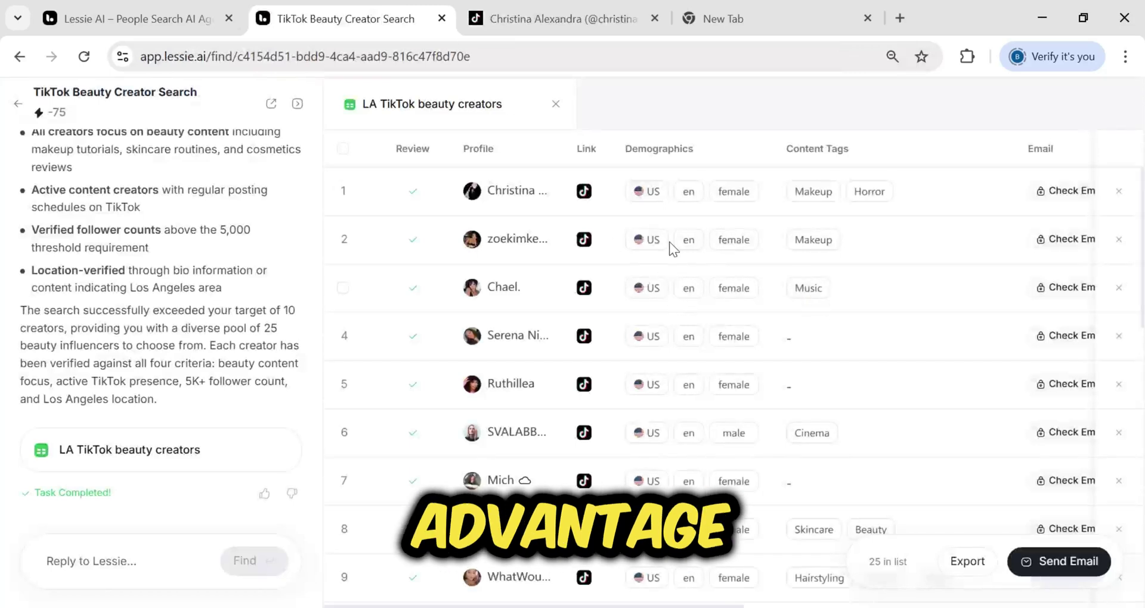